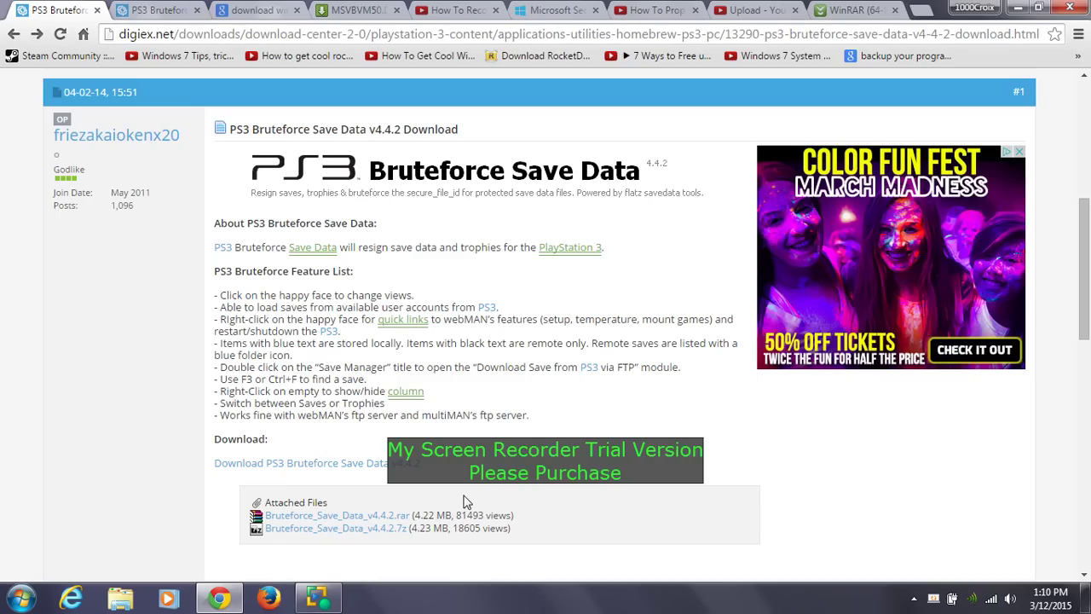
Step: Download the Bruteforce_Save_Data_v4.4.2.rar attachment from the digiex forum post
left_click(355, 470)
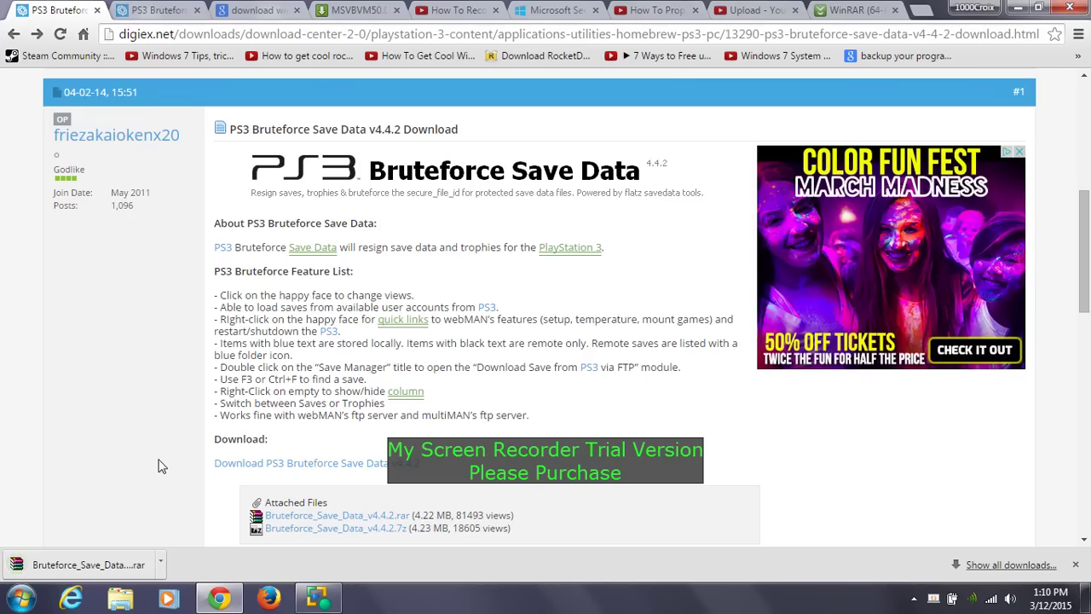
Step: Locate the downloaded Bruteforce_Save_Data_v4.4.2 (1) archive in the Desktop folder and minimise Chrome
left_click(996, 565)
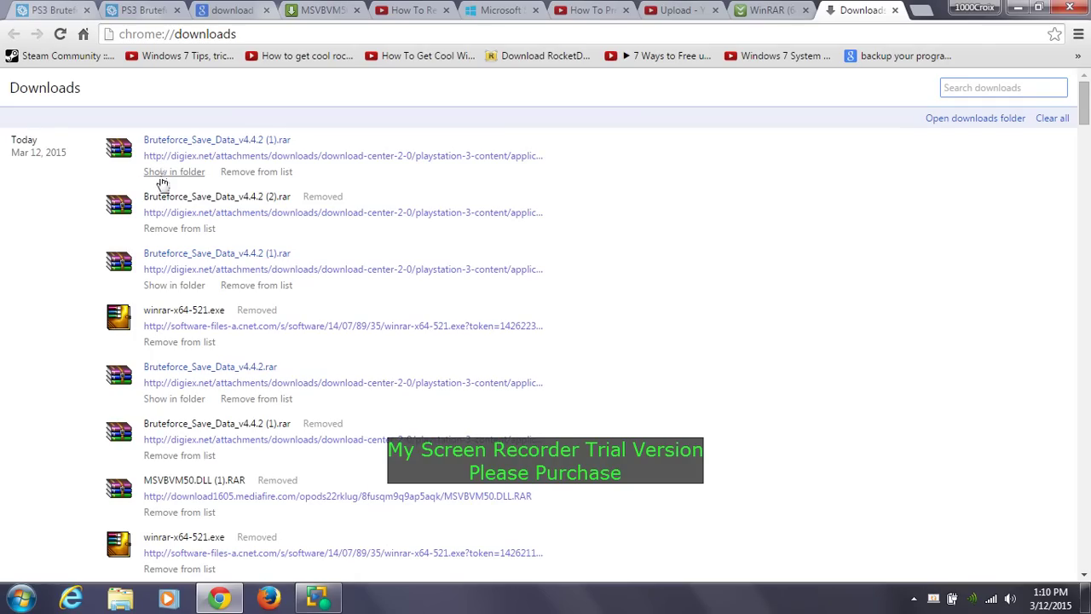
left_click(164, 175)
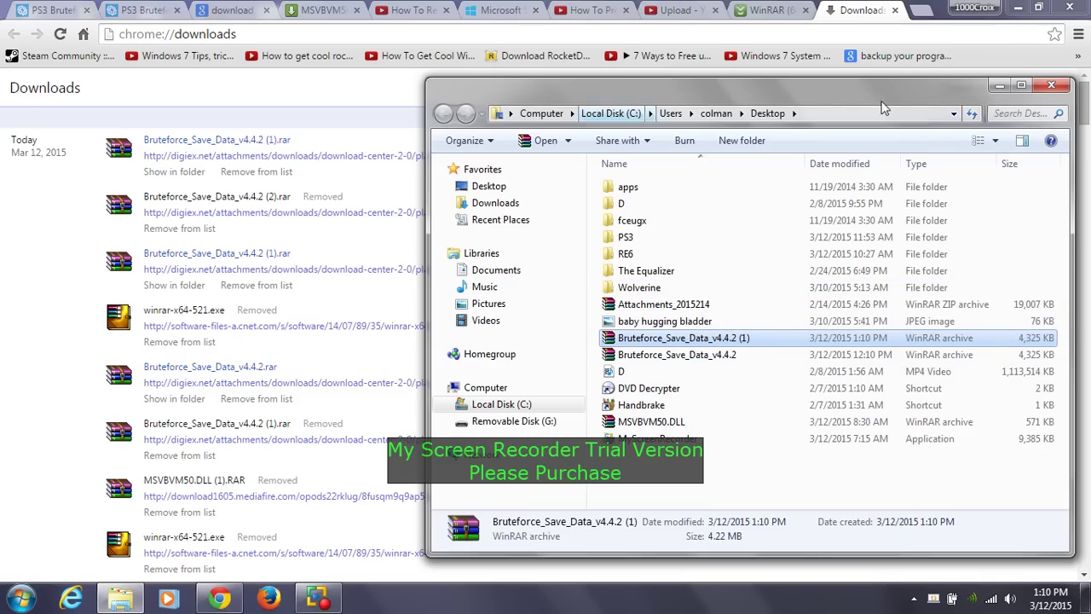
left_click(1015, 9)
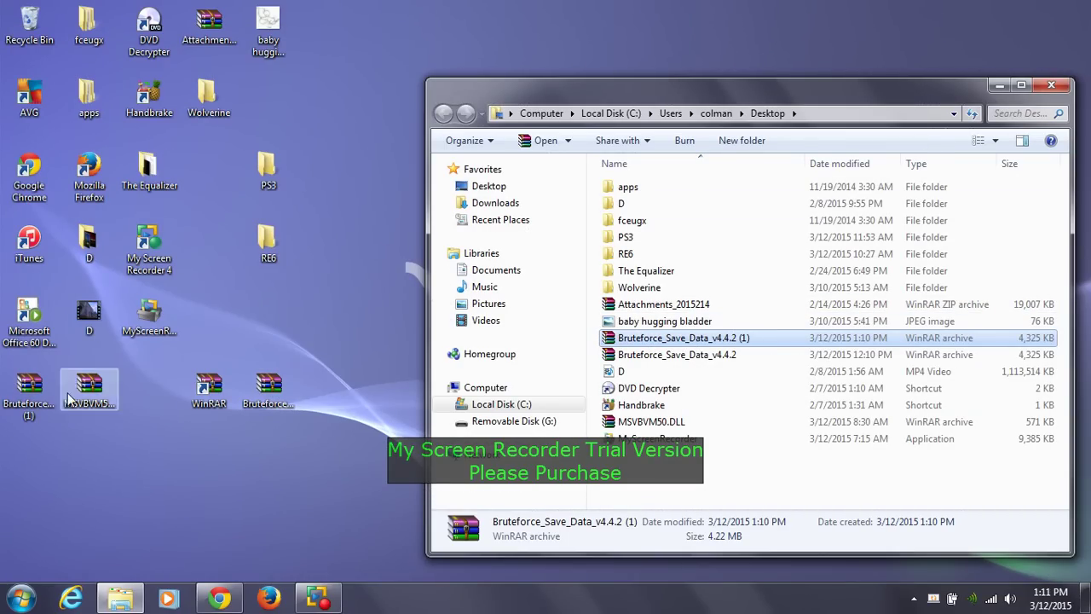
Step: Close the Desktop folder window to reveal the desktop with both Bruteforce archives
left_click(1053, 89)
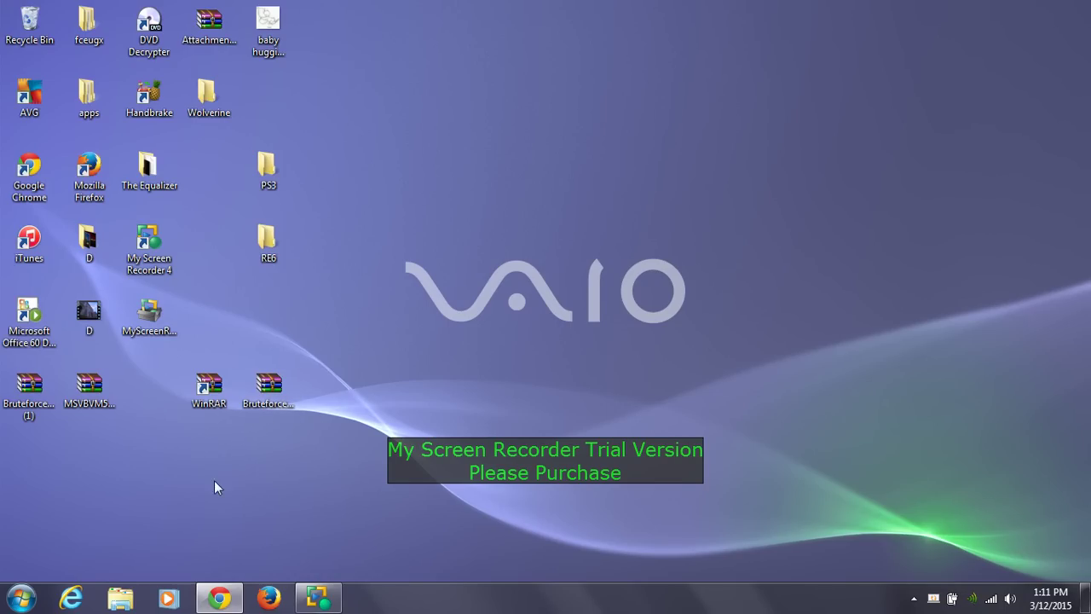
Step: Restore Chrome, close the Downloads tab and return to the 'download winrar 64' Google results
left_click(233, 607)
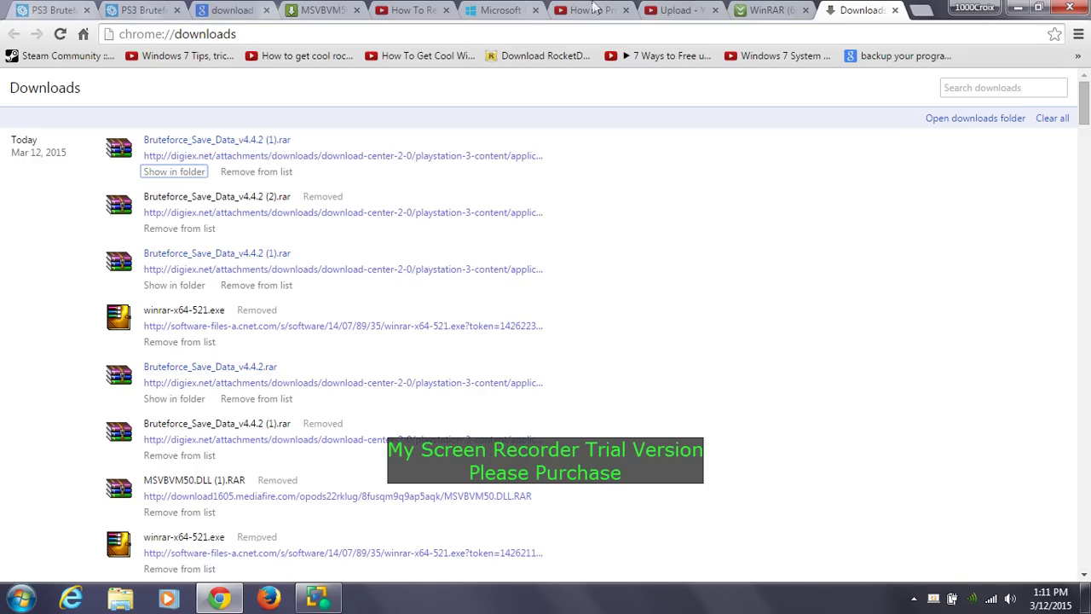
left_click(894, 10)
left_click(852, 9)
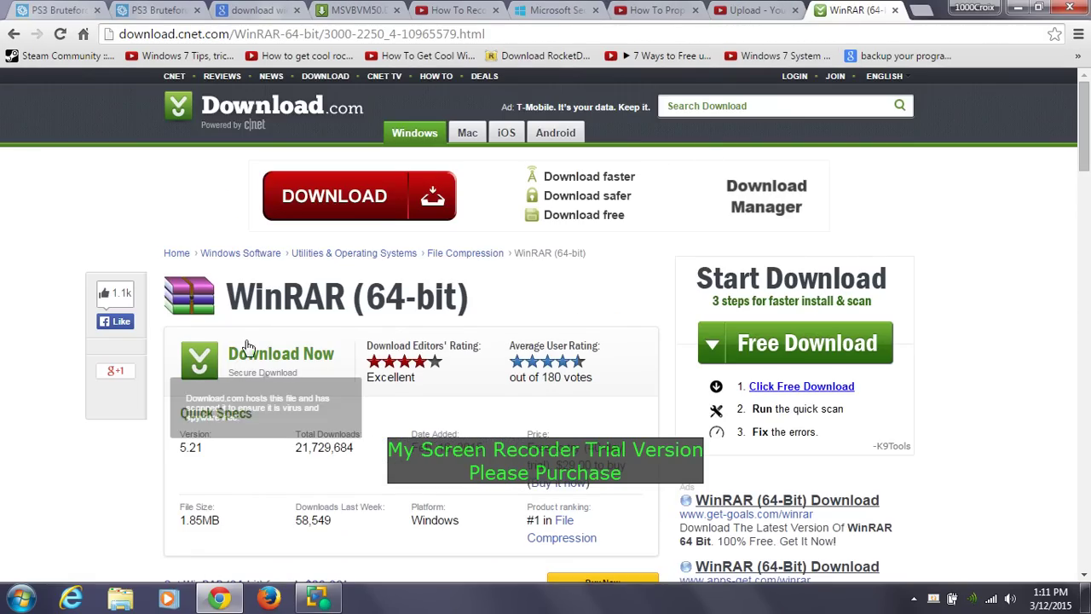
left_click(12, 36)
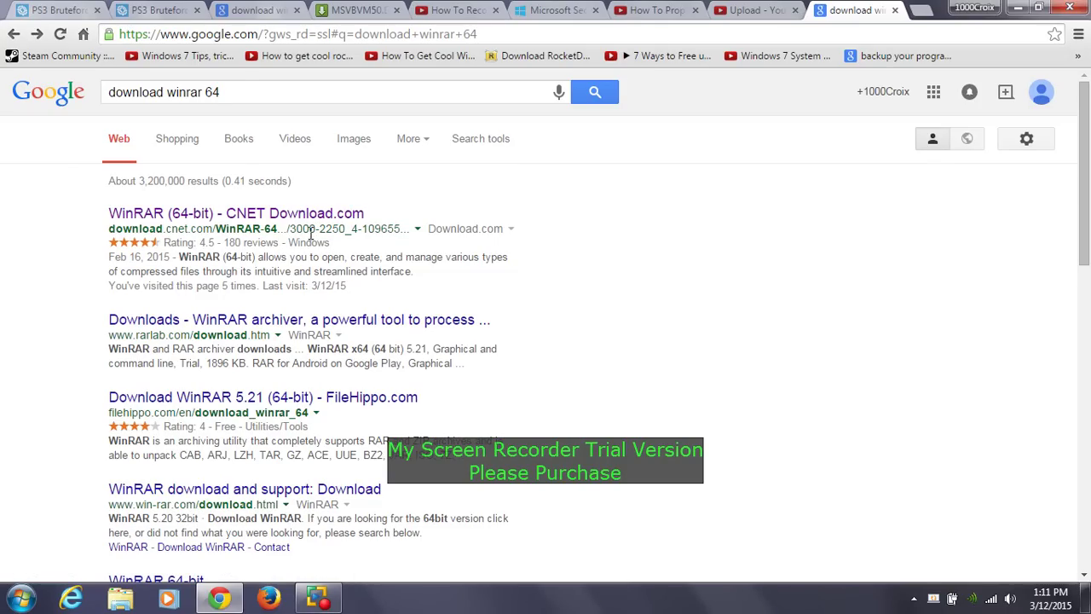
Step: Confirm 64-bit Windows 7 in System properties, then return to the WinRAR (64-bit) 5.21 page
left_click(20, 597)
left_click(229, 383)
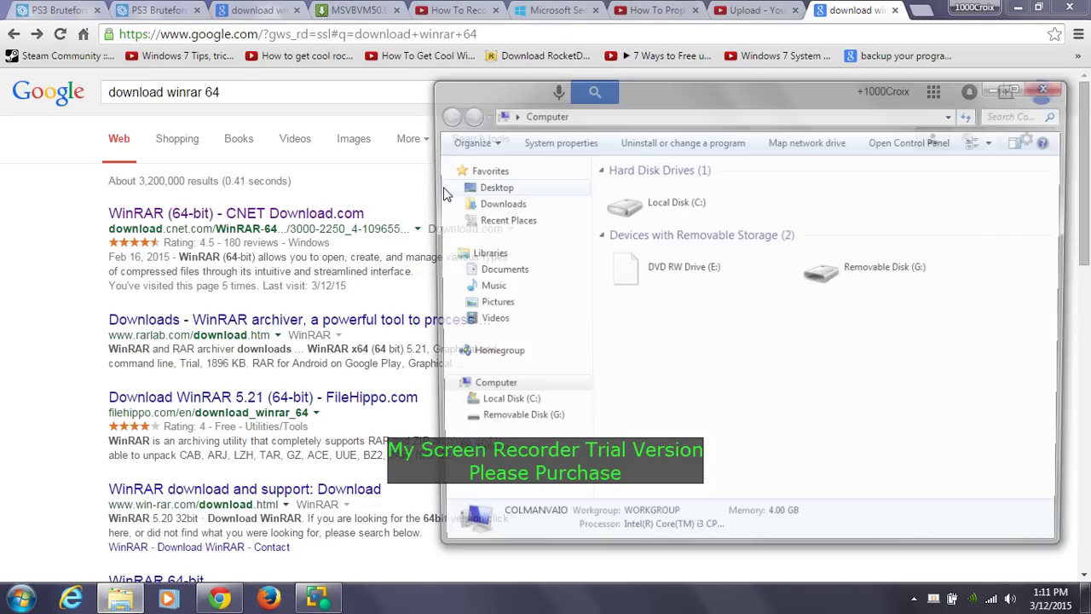
left_click(546, 140)
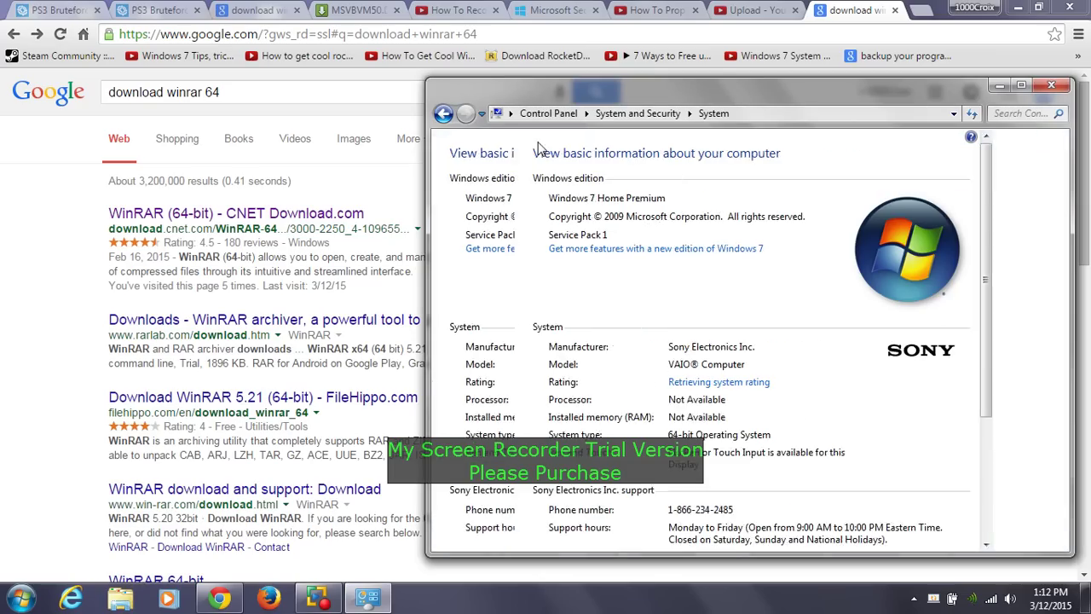
scroll(855, 341, "down", 1)
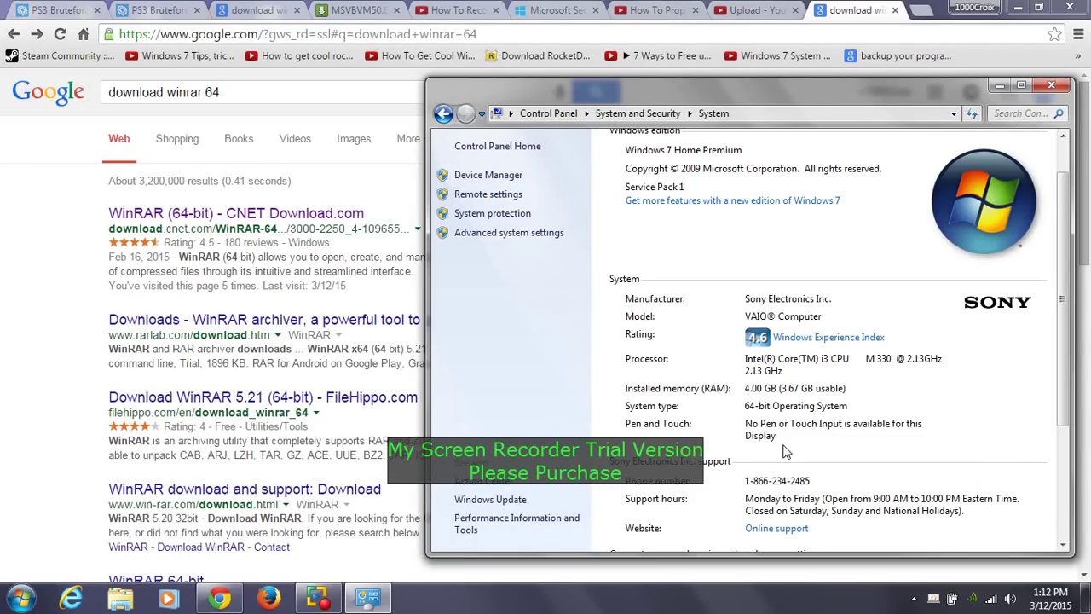
left_click(1051, 84)
left_click(37, 34)
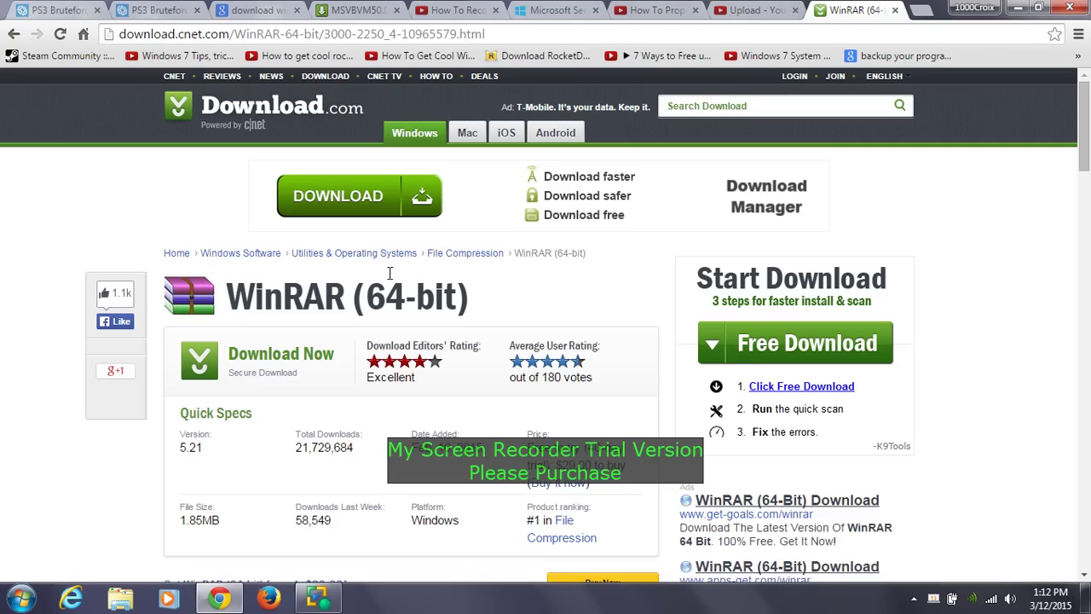
Step: Close the WinRAR page, minimise Chrome and move the WinRAR shortcut under the left icon column
left_click(894, 10)
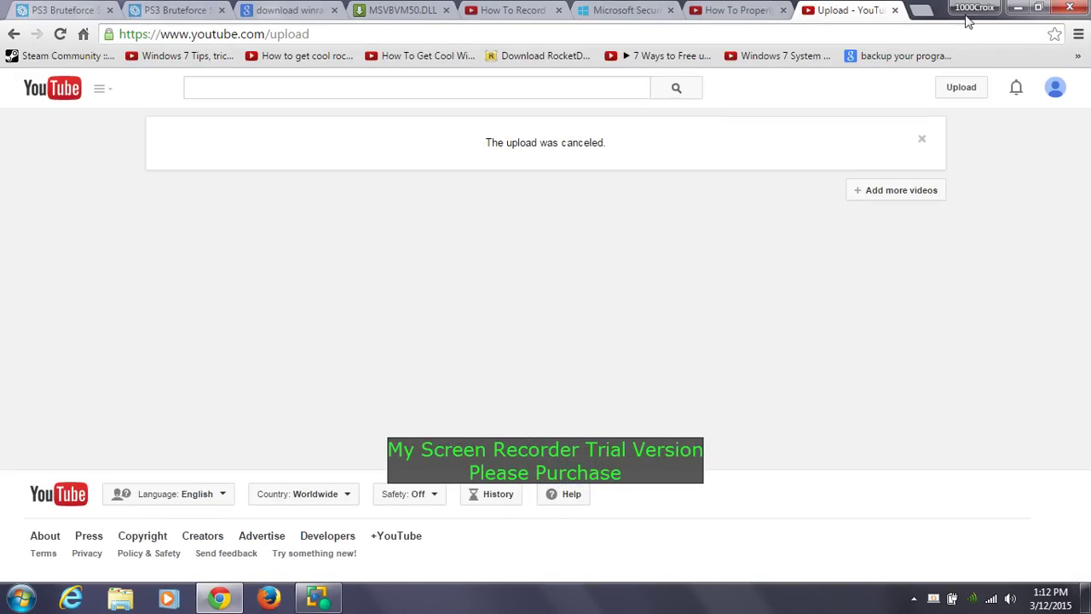
left_click(1018, 8)
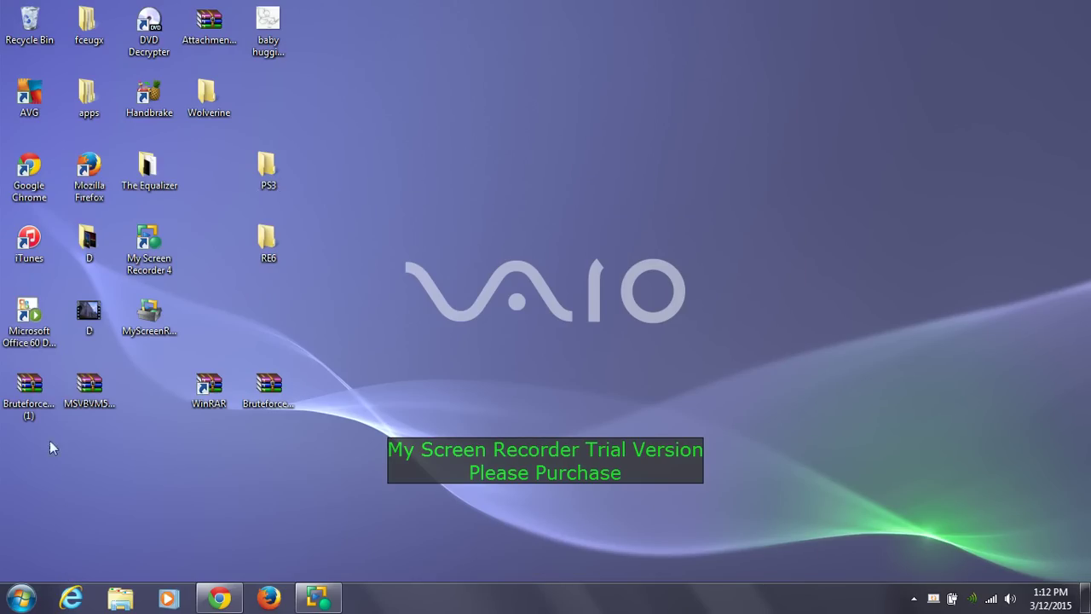
left_click_drag(209, 385, 29, 461)
Step: Delete the duplicate Bruteforce_Save_Data_v4.4.2 (1) archive to the Recycle Bin and reposition the remaining one
left_click(39, 397)
right_click(34, 389)
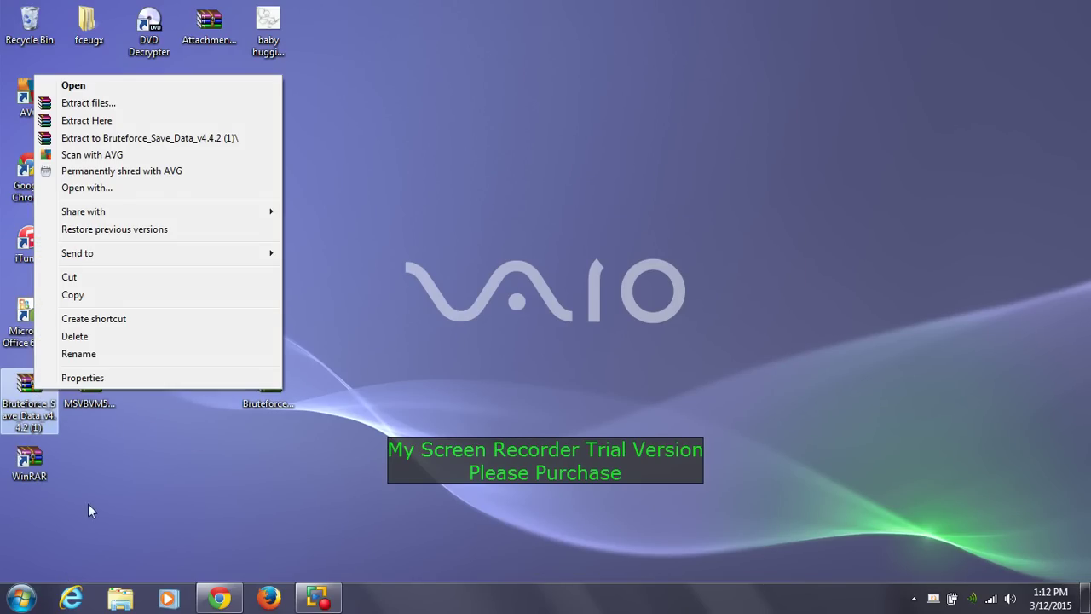
left_click(76, 337)
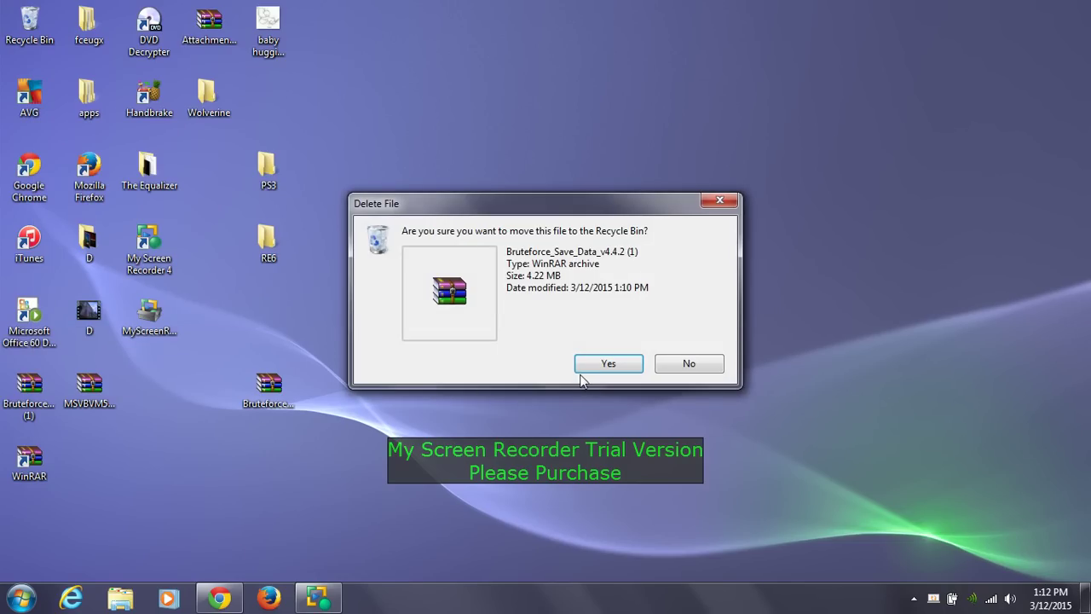
left_click(588, 368)
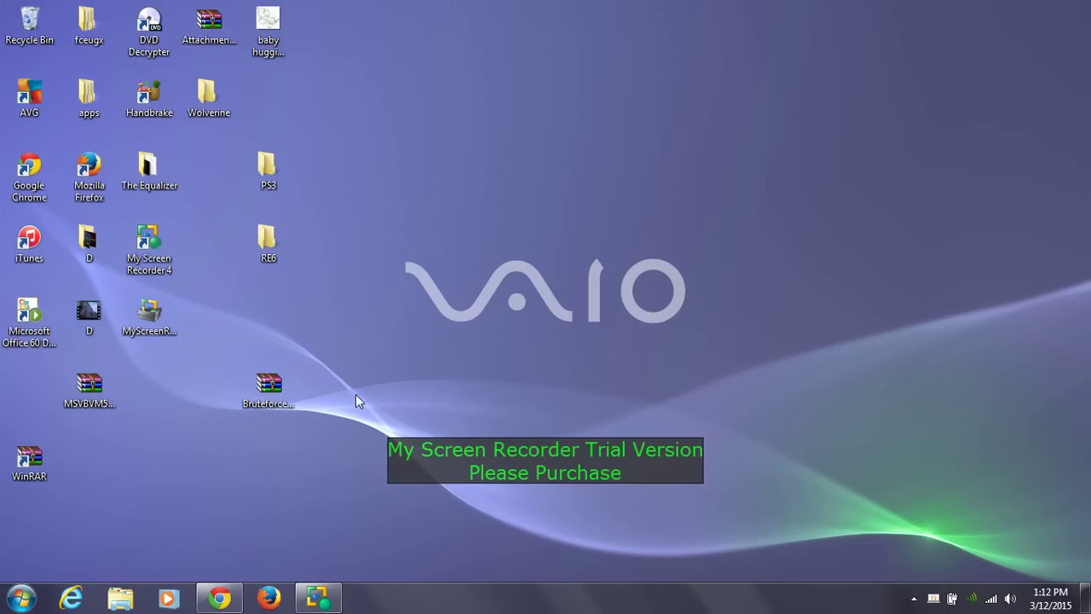
left_click_drag(279, 395, 223, 443)
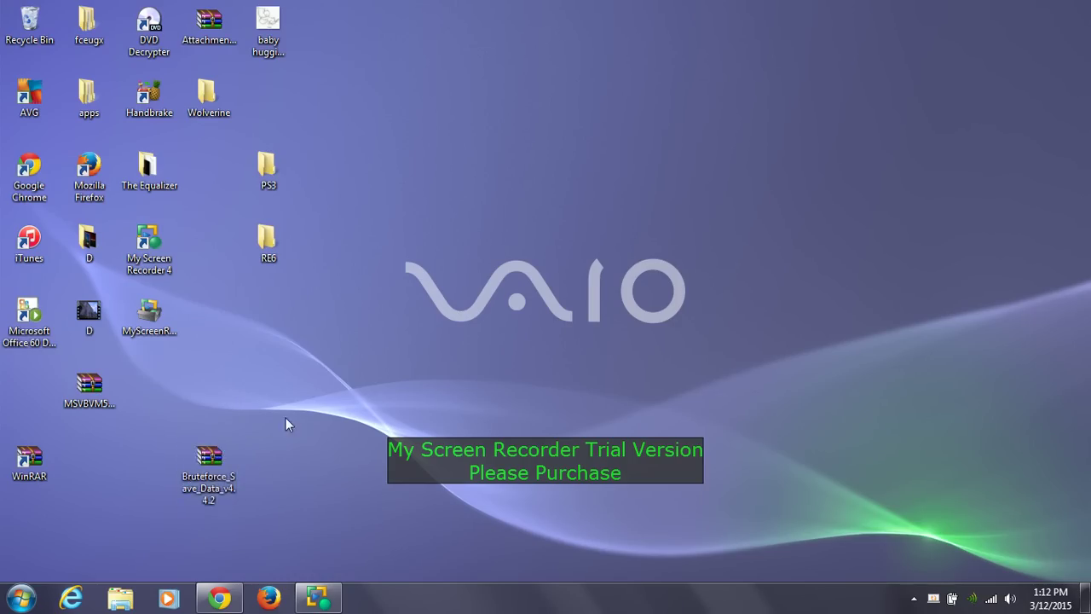
Step: Extract the Bruteforce archive here and group BruteforceSaveData, the installer and the IMPORTANT note mid-desktop
right_click(215, 465)
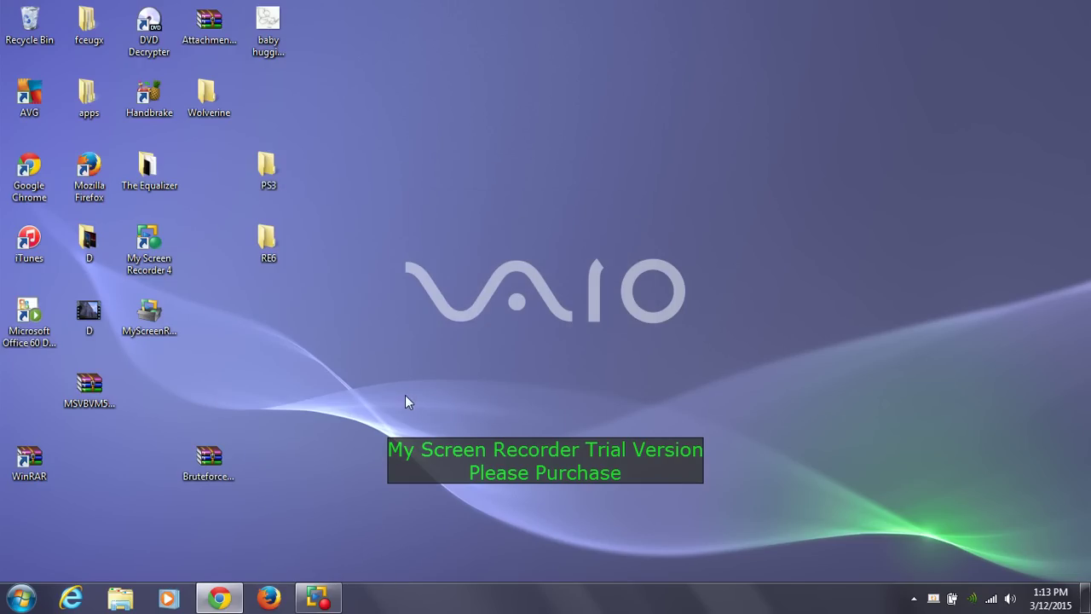
left_click_drag(89, 456, 509, 317)
left_click_drag(47, 533, 608, 313)
left_click_drag(30, 390, 624, 328)
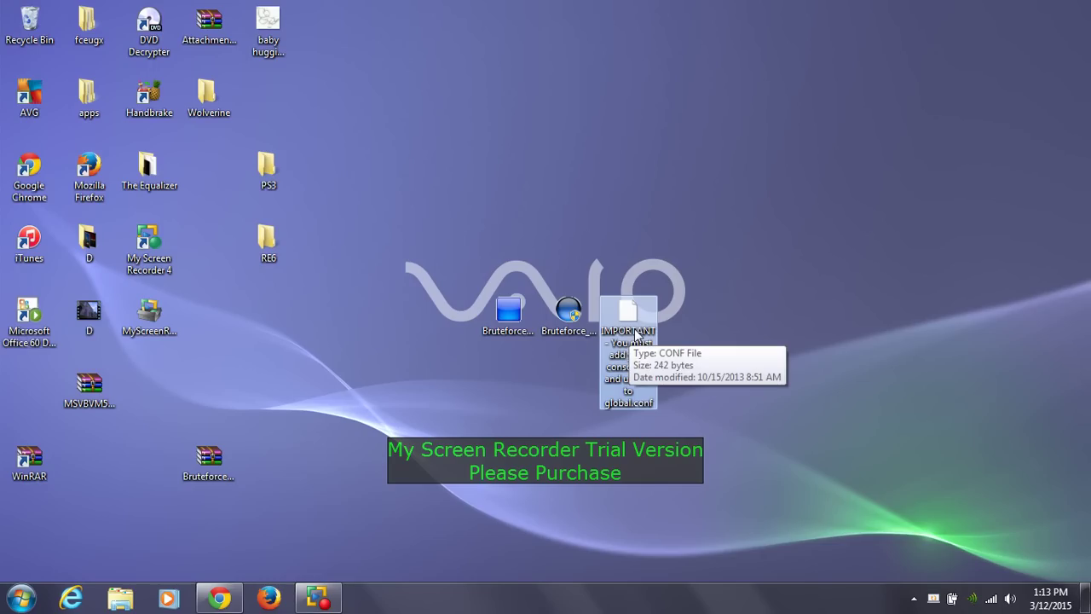
Step: Run Bruteforce_Save_Data_installer as administrator
left_click(583, 327)
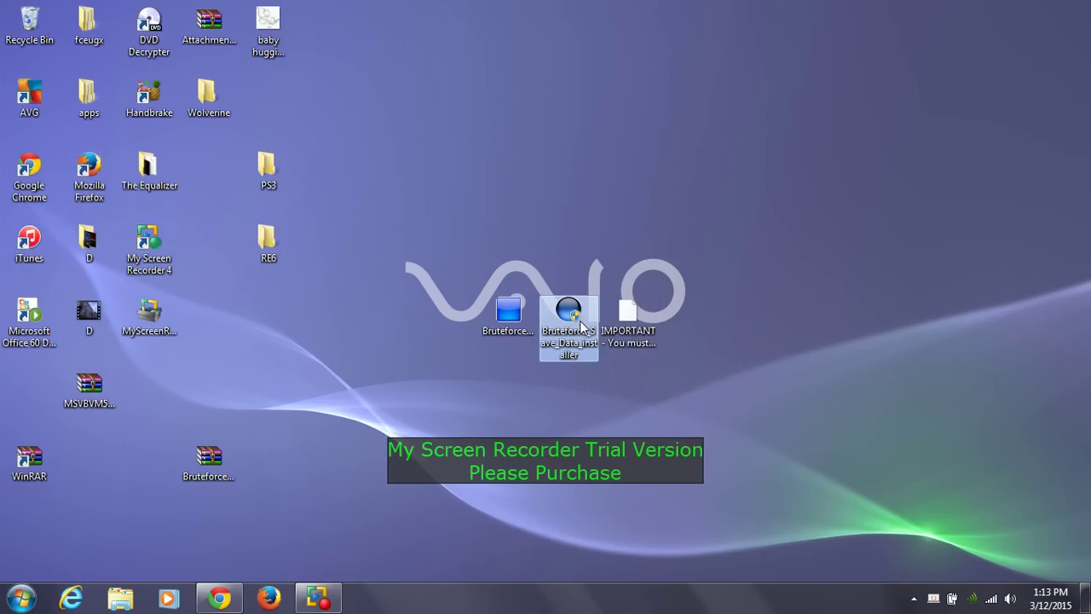
right_click(583, 327)
left_click(636, 255)
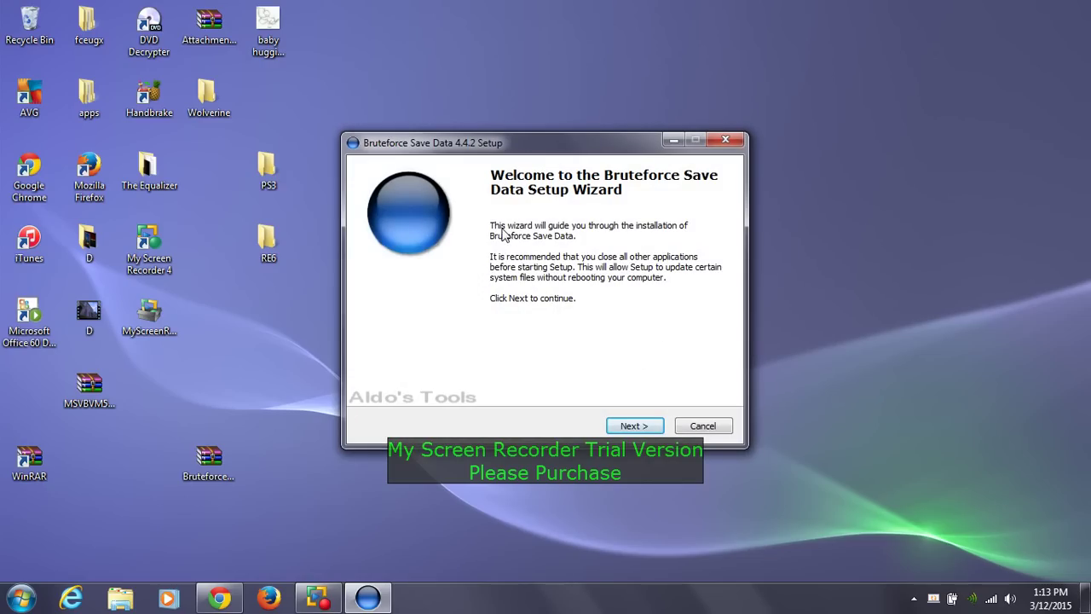
Step: Install Bruteforce Save Data 4.4.2 to the default folder, ignoring the msvcr110.dll write error, and launch it
left_click(638, 430)
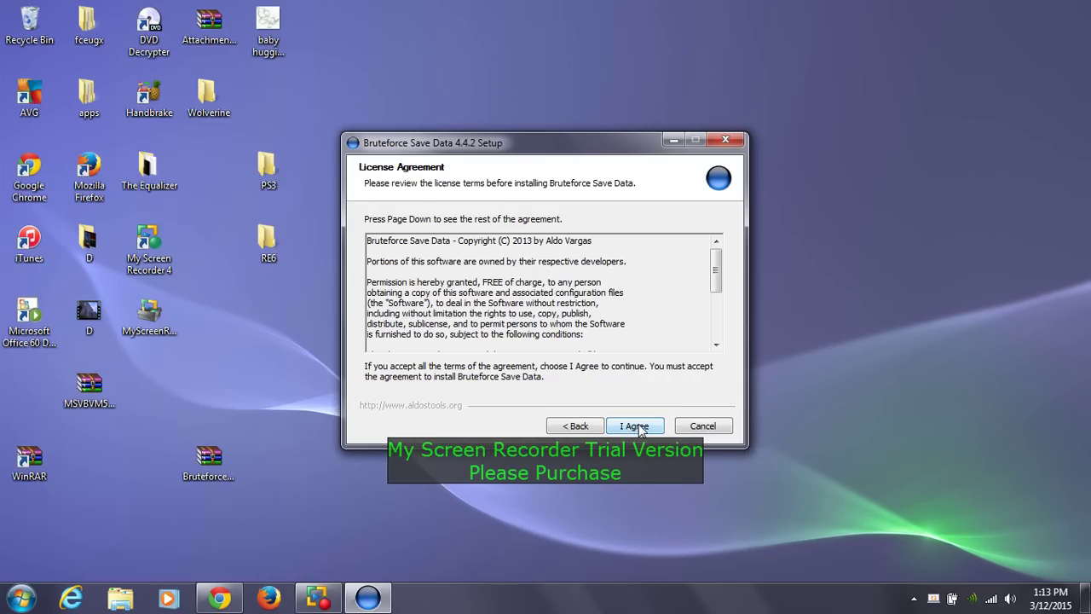
left_click(639, 428)
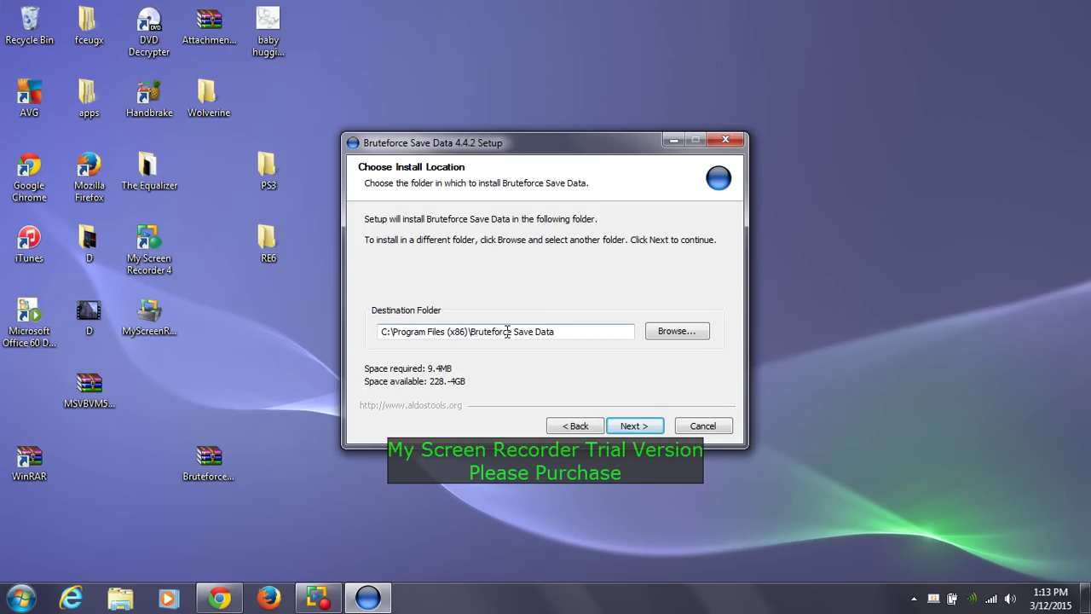
left_click(653, 430)
left_click(635, 427)
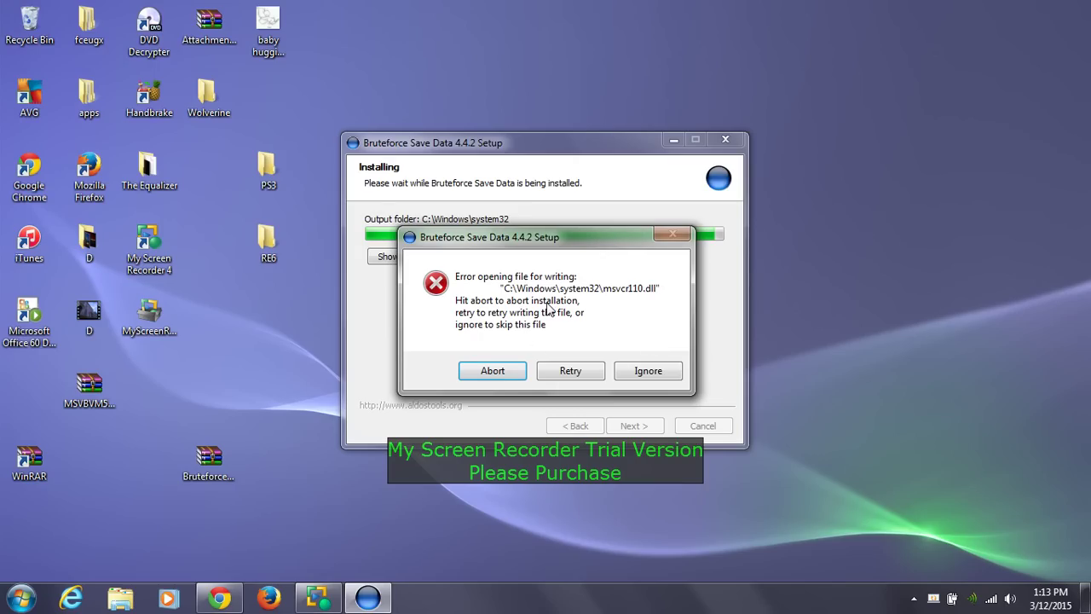
left_click(639, 372)
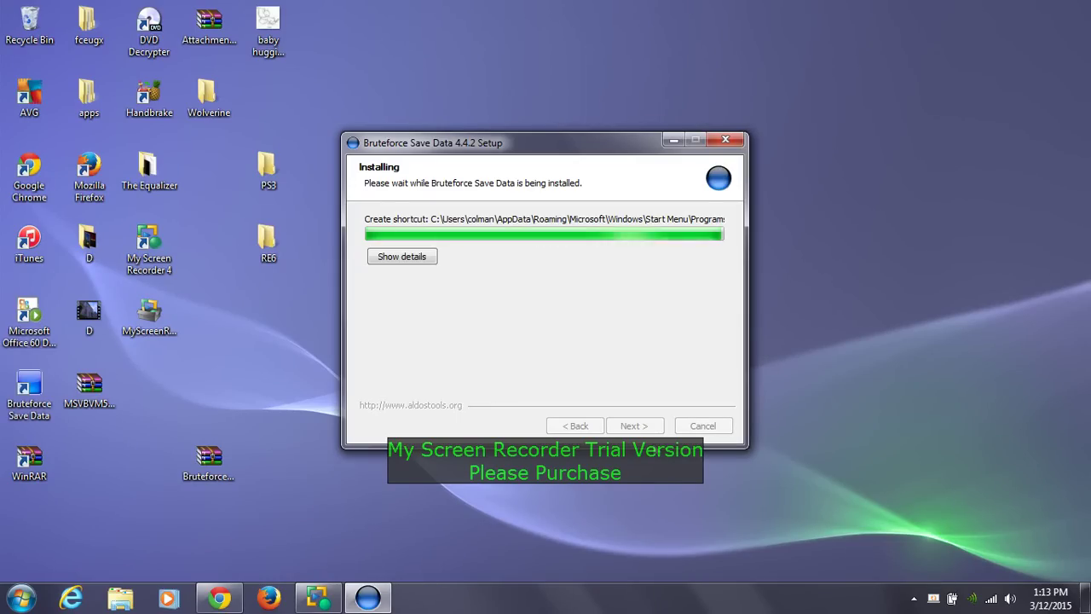
left_click(632, 425)
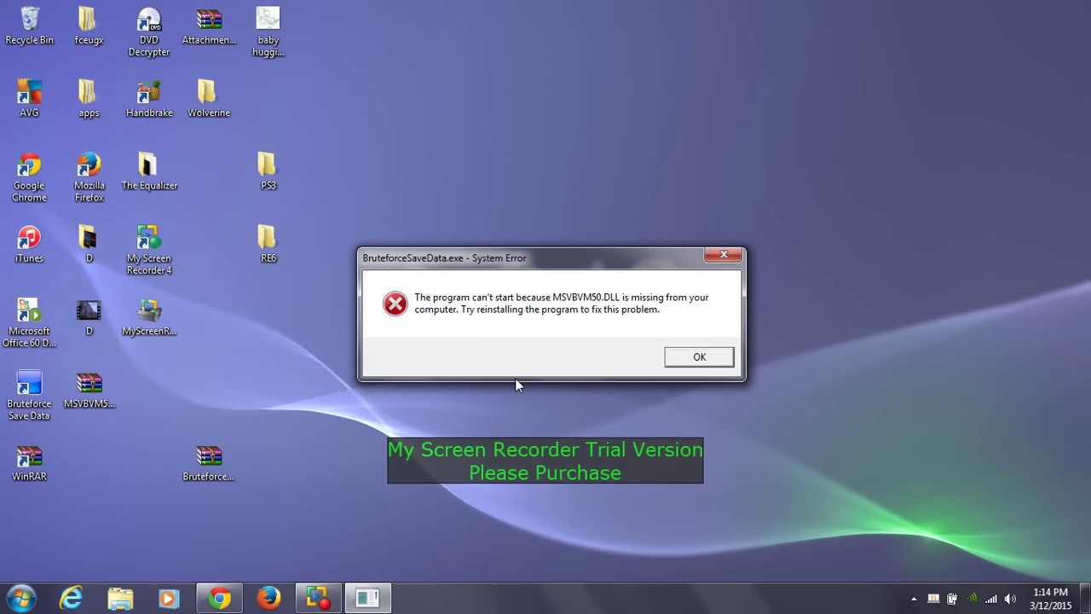
Step: Dismiss the MSVBVM50.DLL error, retry BruteforceSaveData as administrator, and dismiss the repeated error
left_click(690, 359)
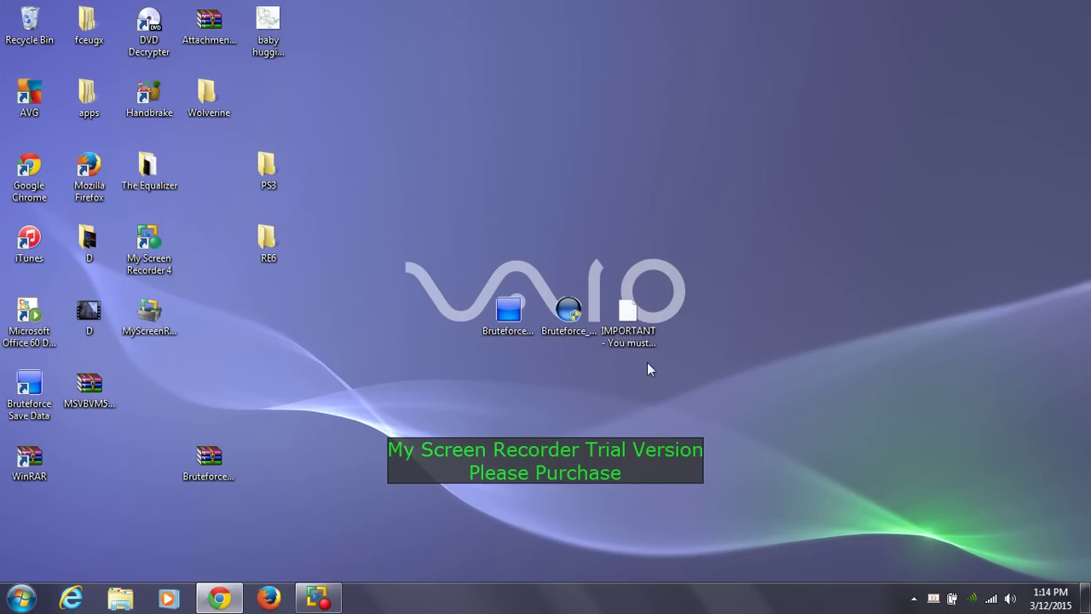
left_click(511, 317)
right_click(511, 317)
left_click(578, 226)
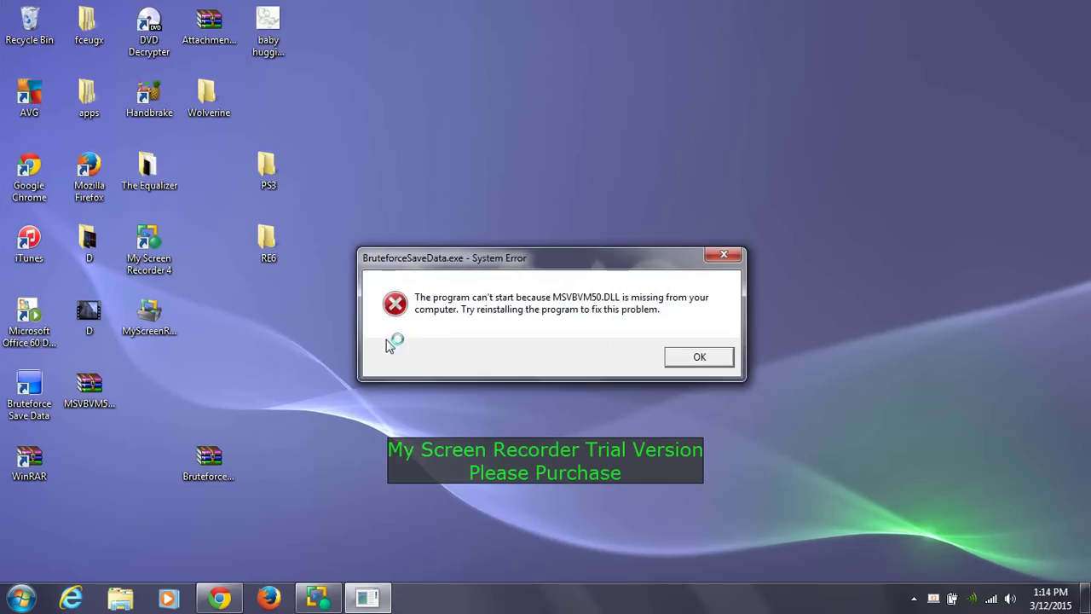
left_click(700, 358)
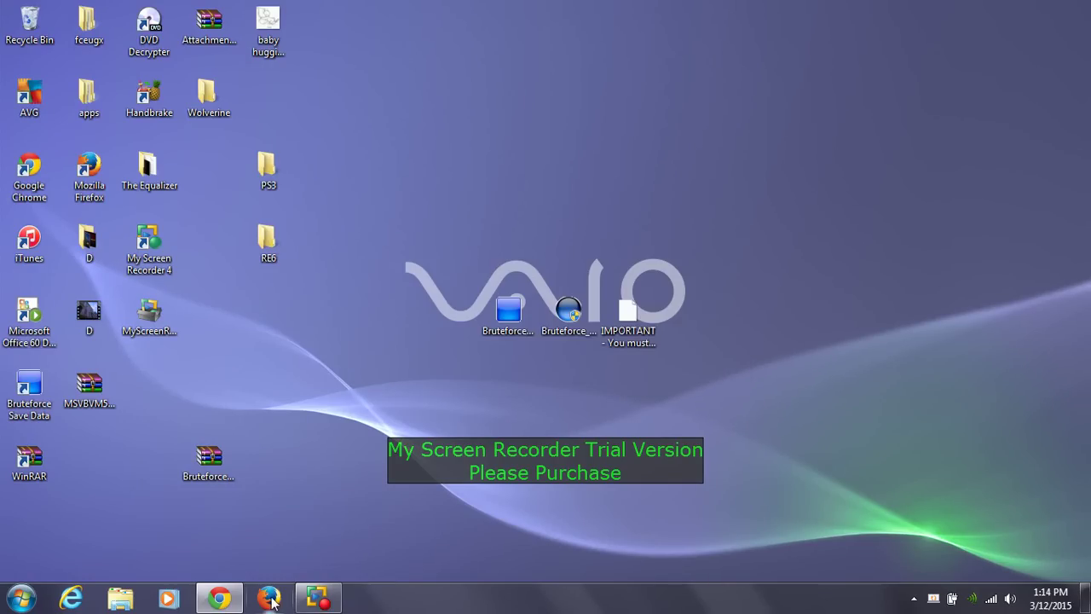
Step: Dismiss the compatibility assistant, restore Chrome and switch to the MediaFire MSVBVM50.DLL.RAR download page
left_click(716, 374)
left_click(219, 598)
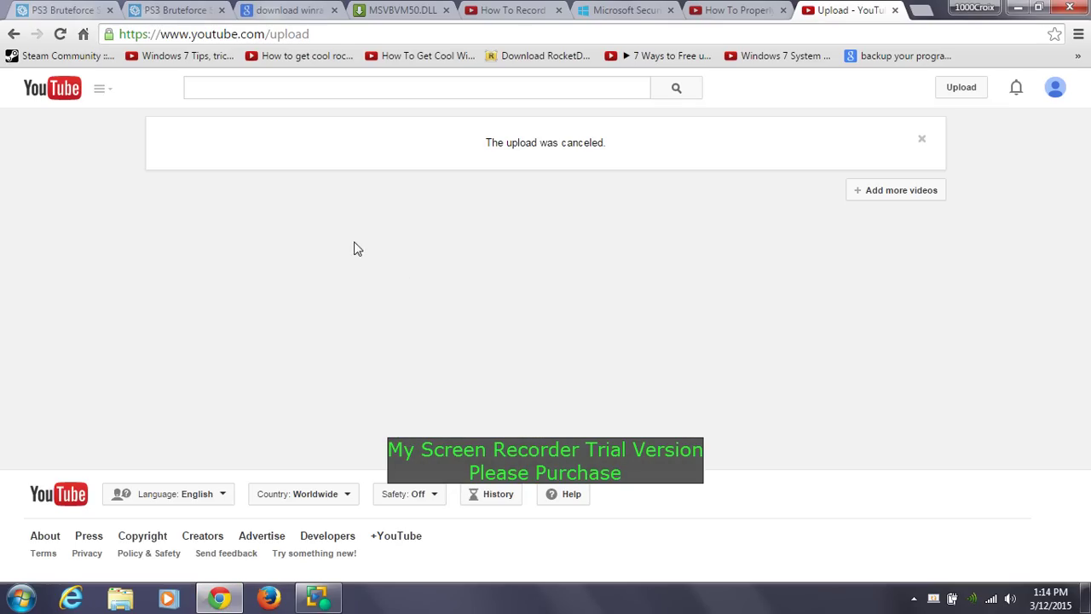
left_click(707, 12)
left_click(853, 10)
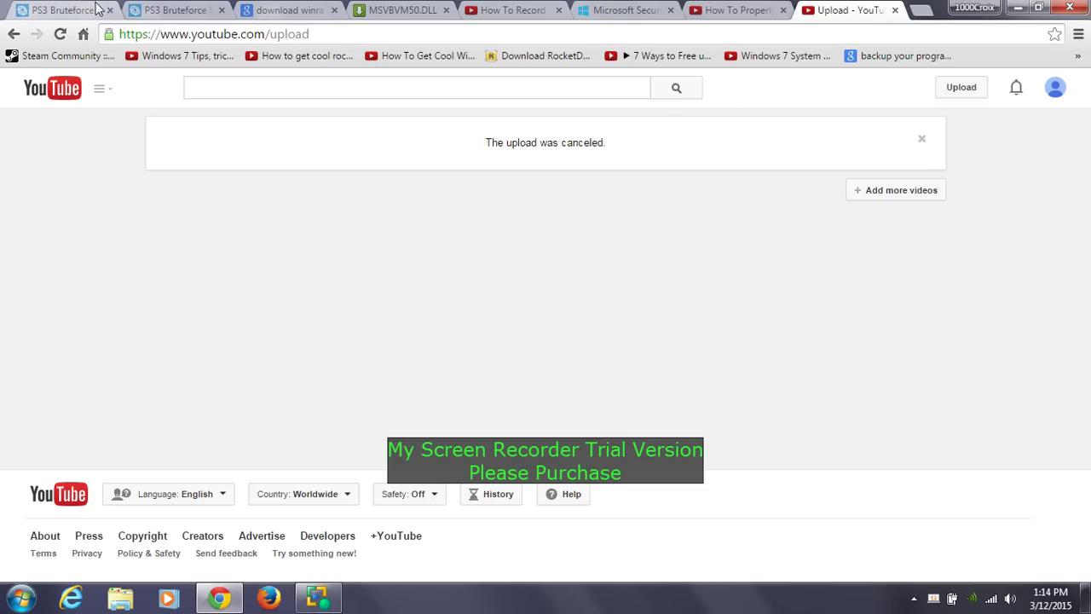
left_click(359, 11)
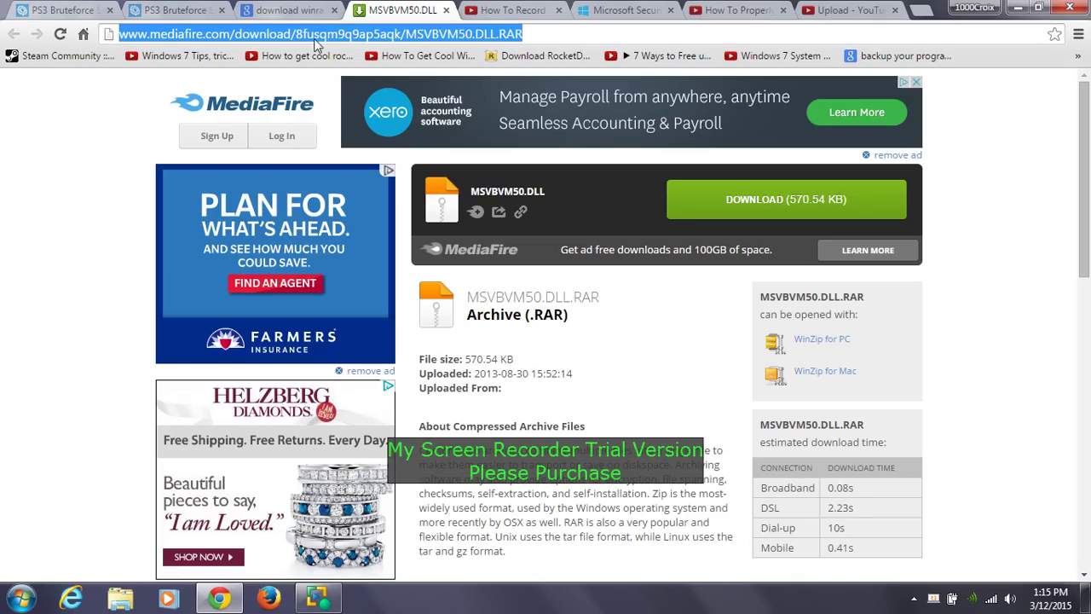
left_click(177, 135)
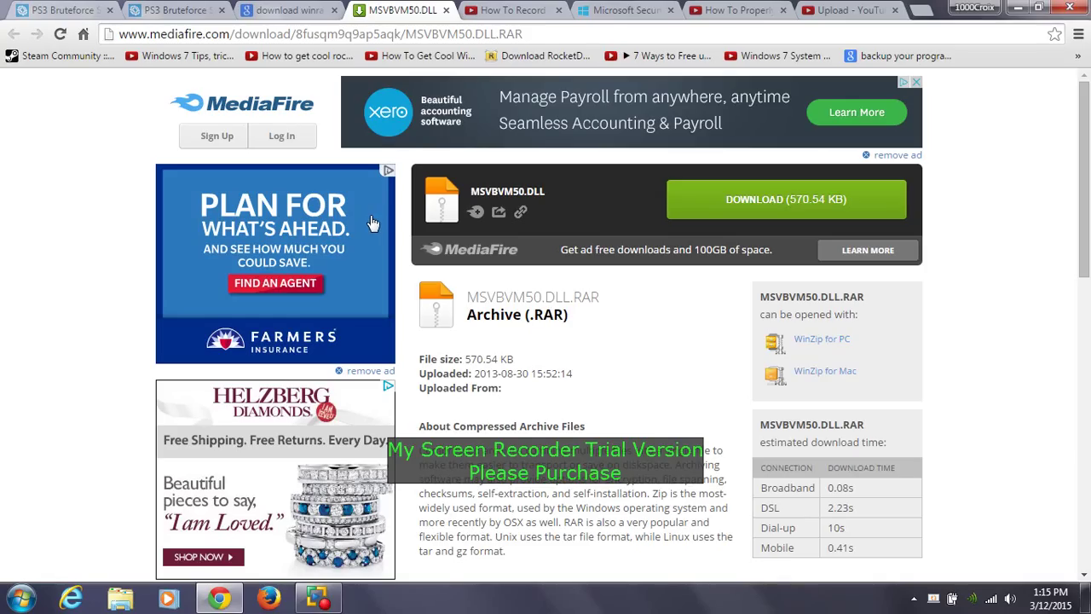
Step: Extract the MSVBVM50.DLL archive onto the desktop
left_click(1014, 7)
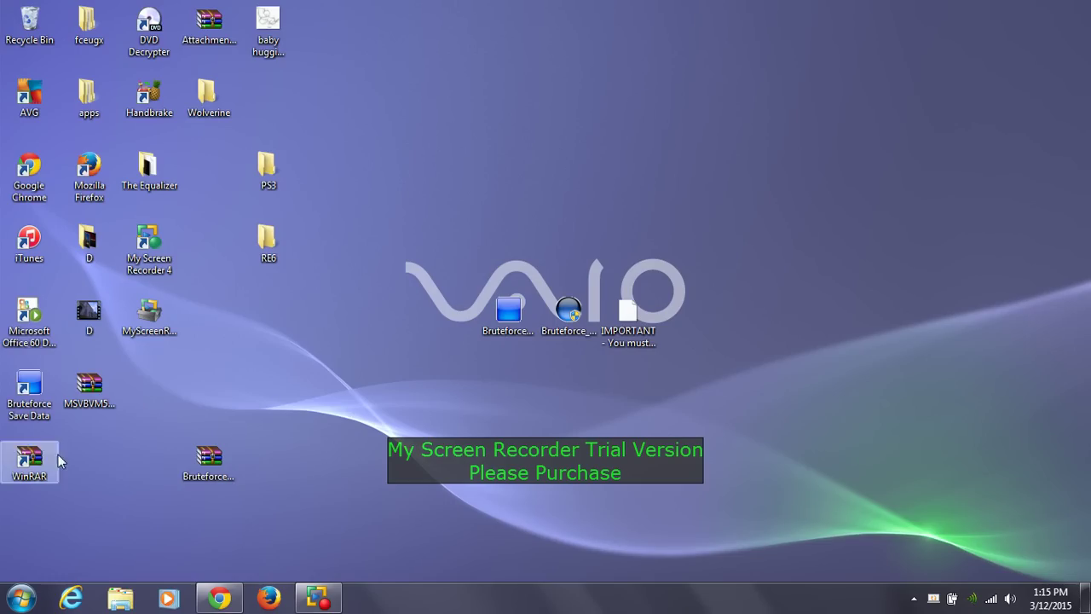
left_click_drag(86, 384, 264, 441)
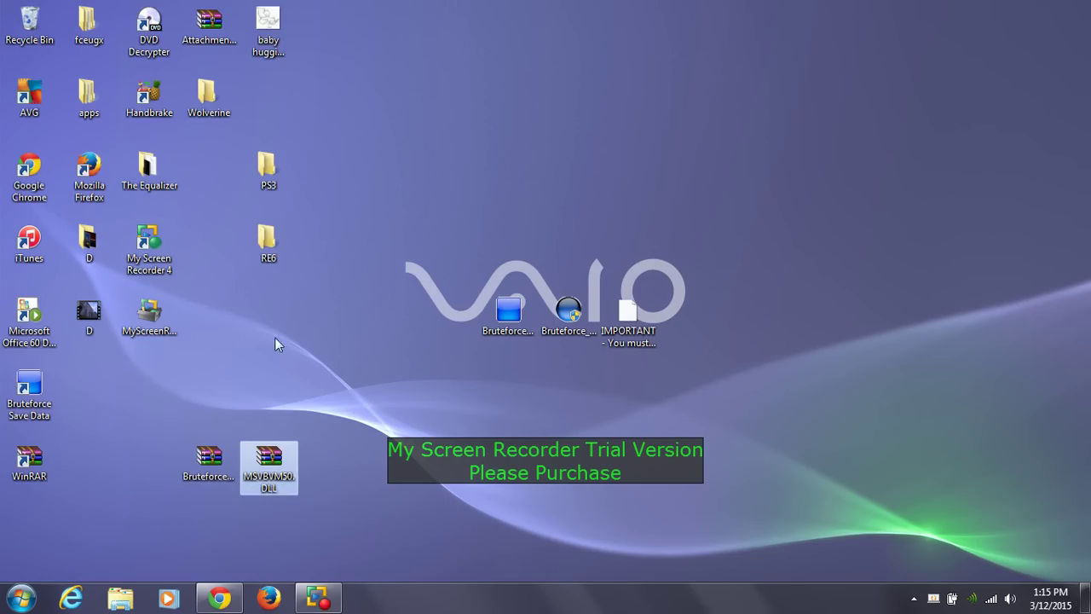
mouse_move(263, 458)
left_mouse_down()
mouse_move(259, 474)
mouse_move(265, 460)
left_mouse_up()
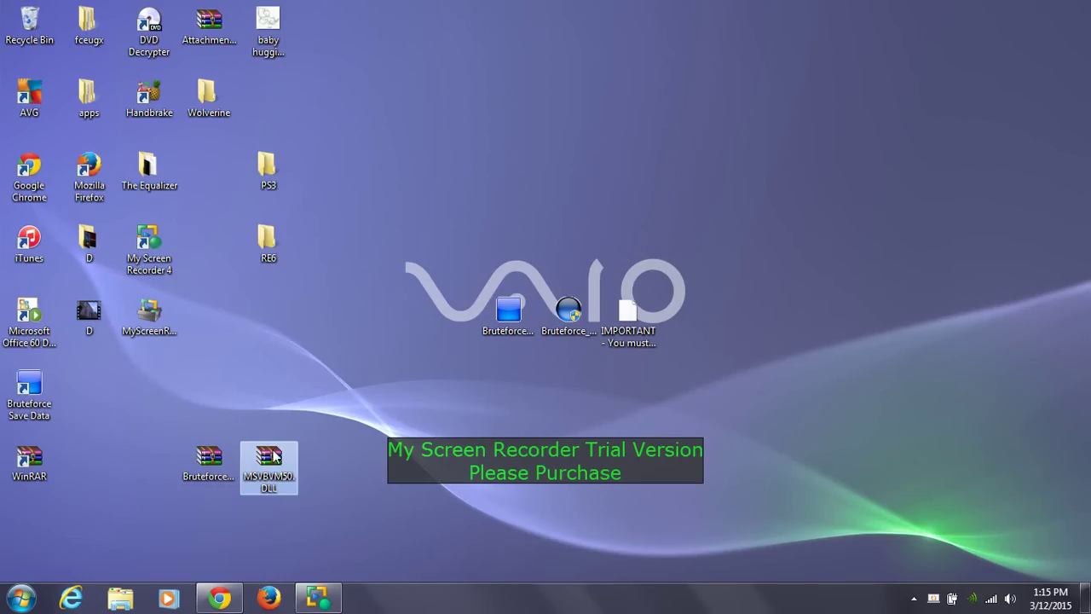
right_click(272, 458)
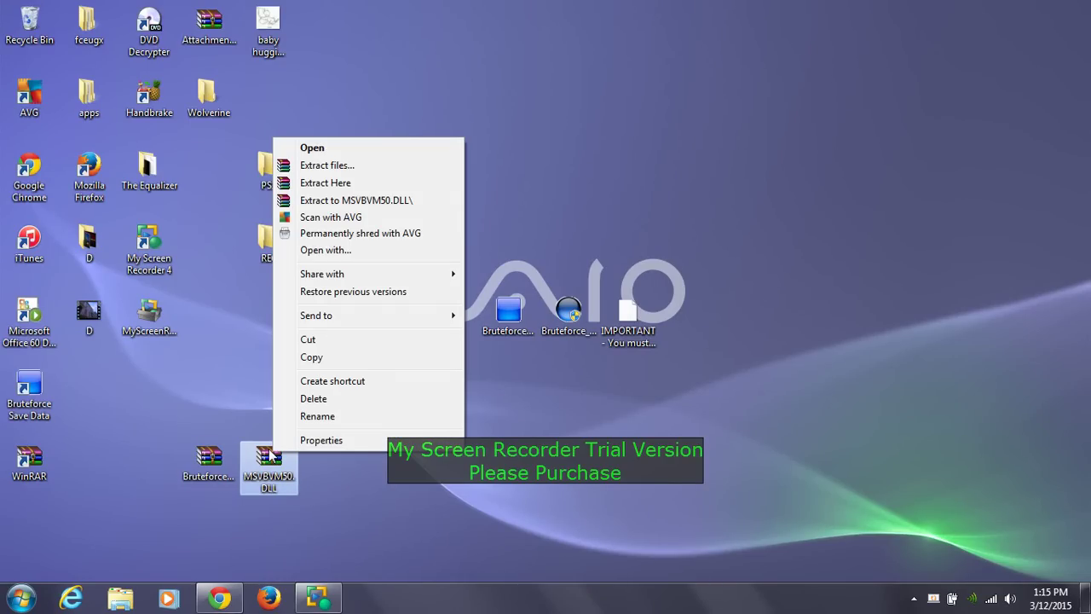
left_click(337, 186)
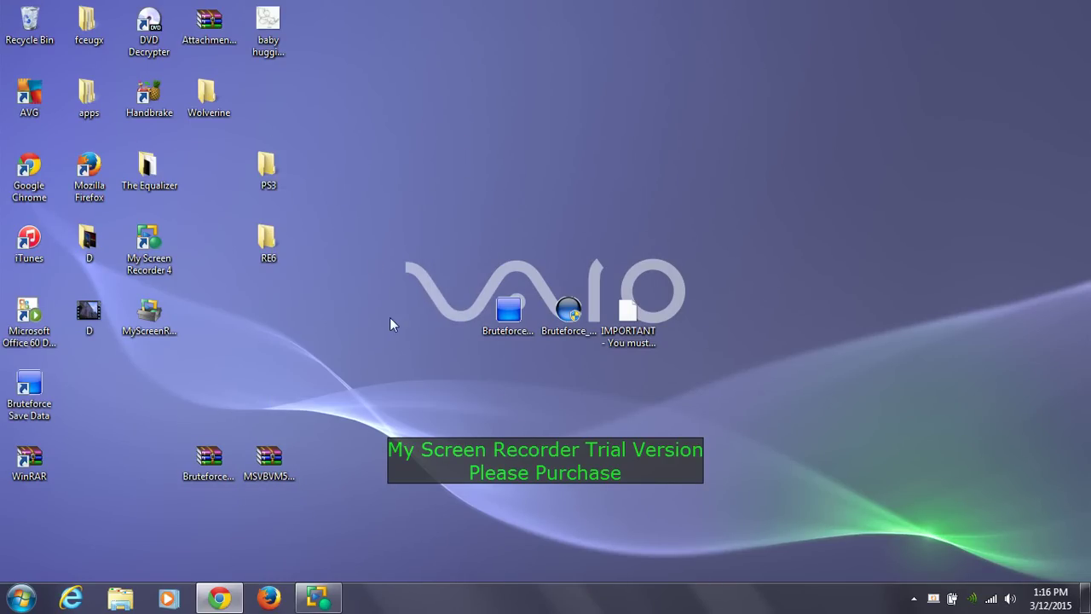
Step: Delete the extracted README!!!! file to the Recycle Bin, keeping MSVBVM50.DLL near the archives
left_click_drag(86, 389, 275, 531)
left_click(23, 533)
left_click_drag(23, 533, 291, 503)
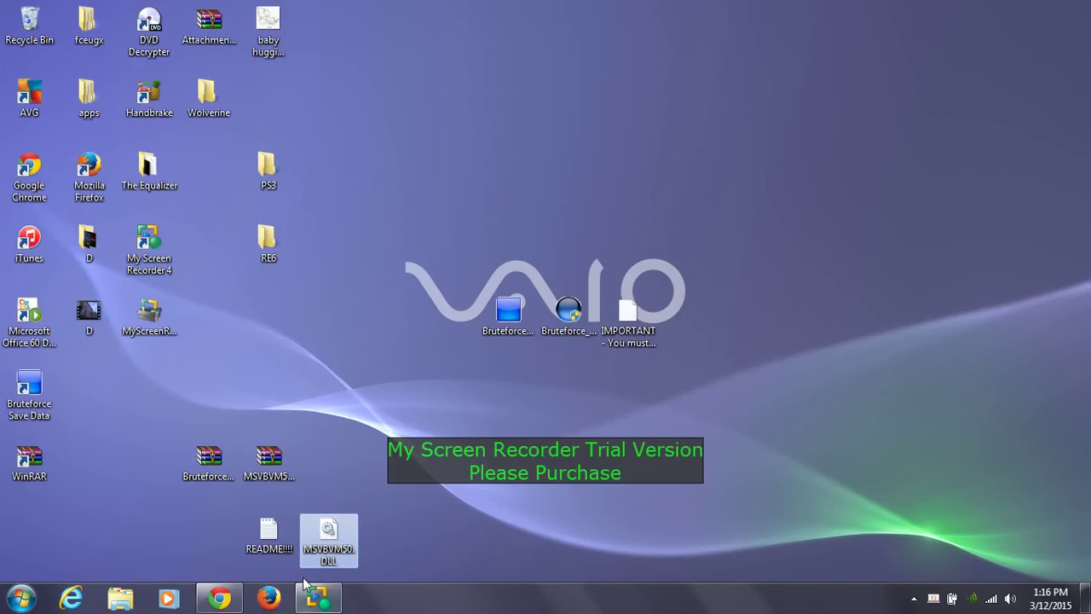
left_click(275, 544)
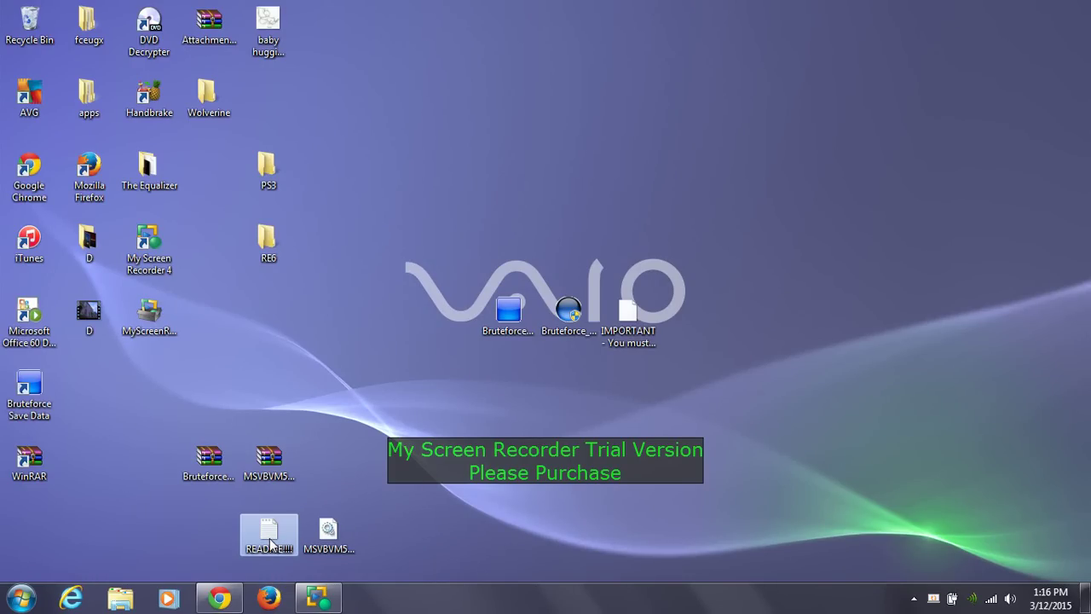
right_click(269, 543)
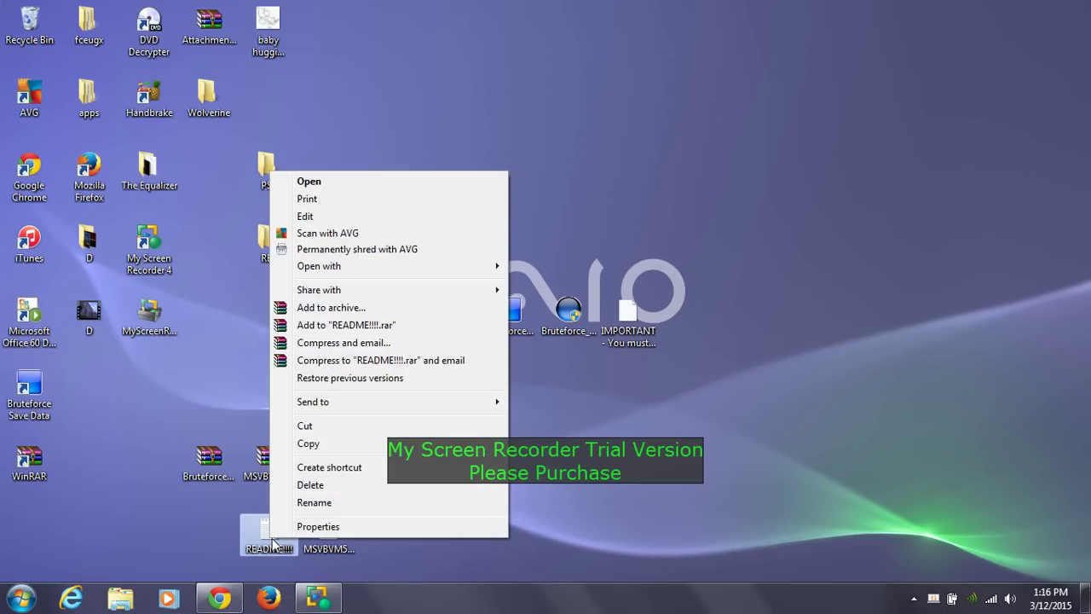
left_click(312, 484)
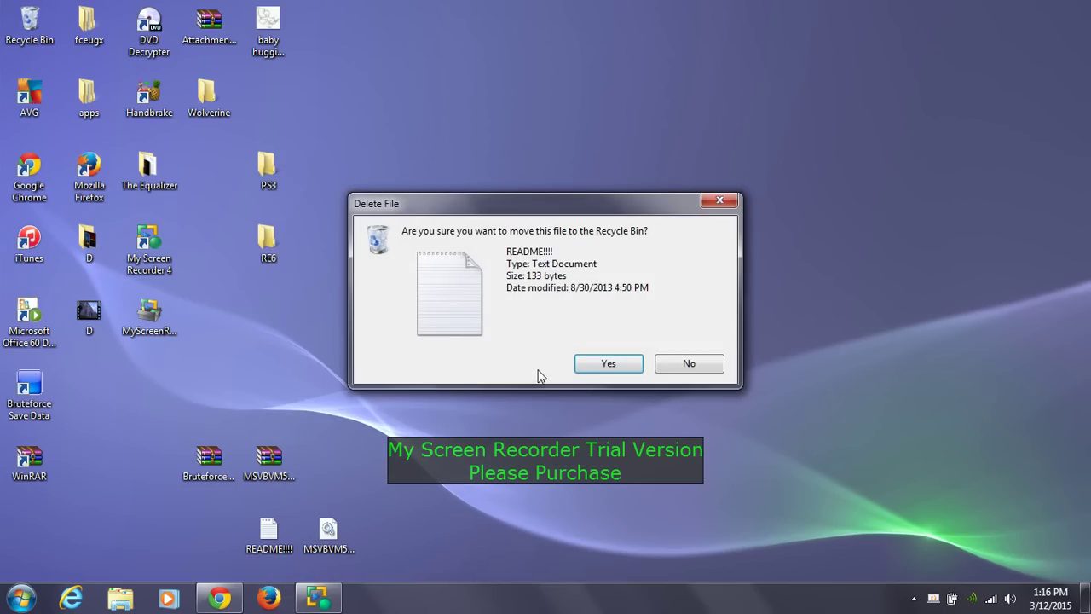
left_click(586, 365)
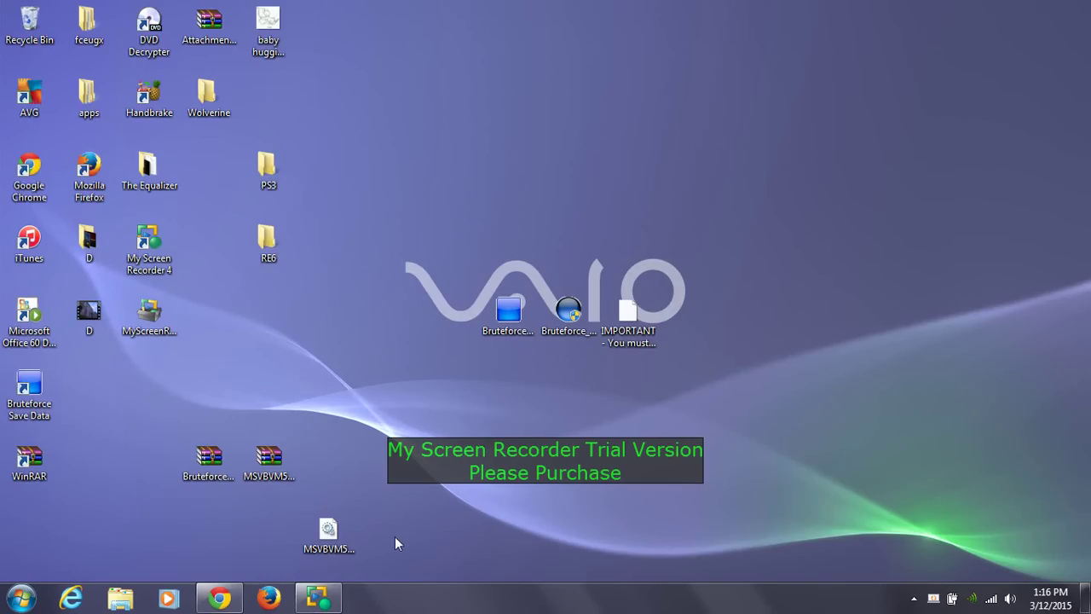
left_click_drag(328, 533, 307, 473)
Step: Browse Computer > Local Disk (C:) > Program Files (x86), peek into Bruteforce Save Data, then go back
left_click(22, 600)
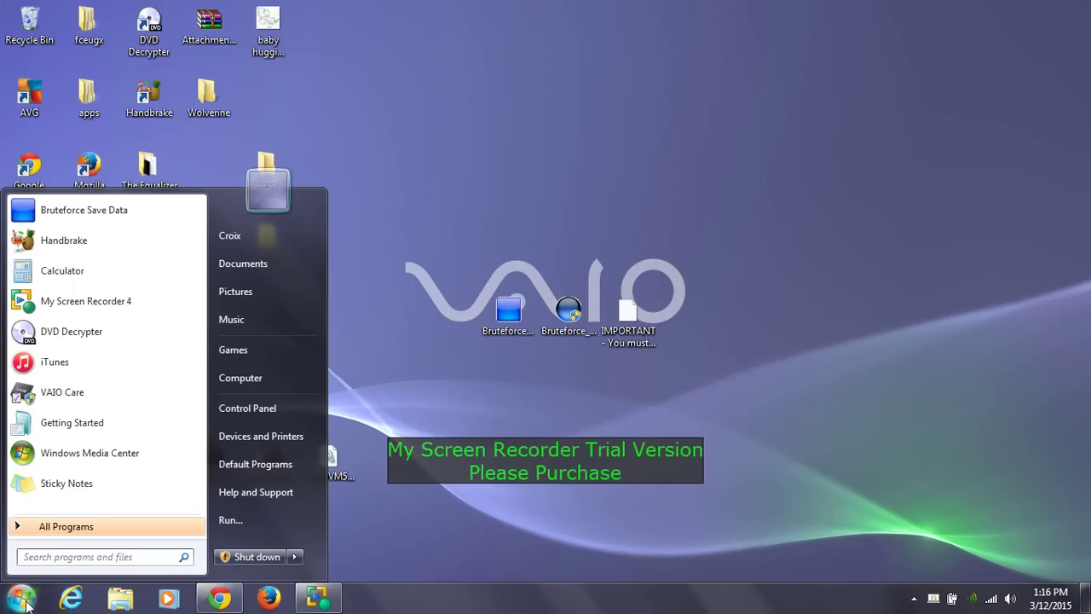
left_click(243, 380)
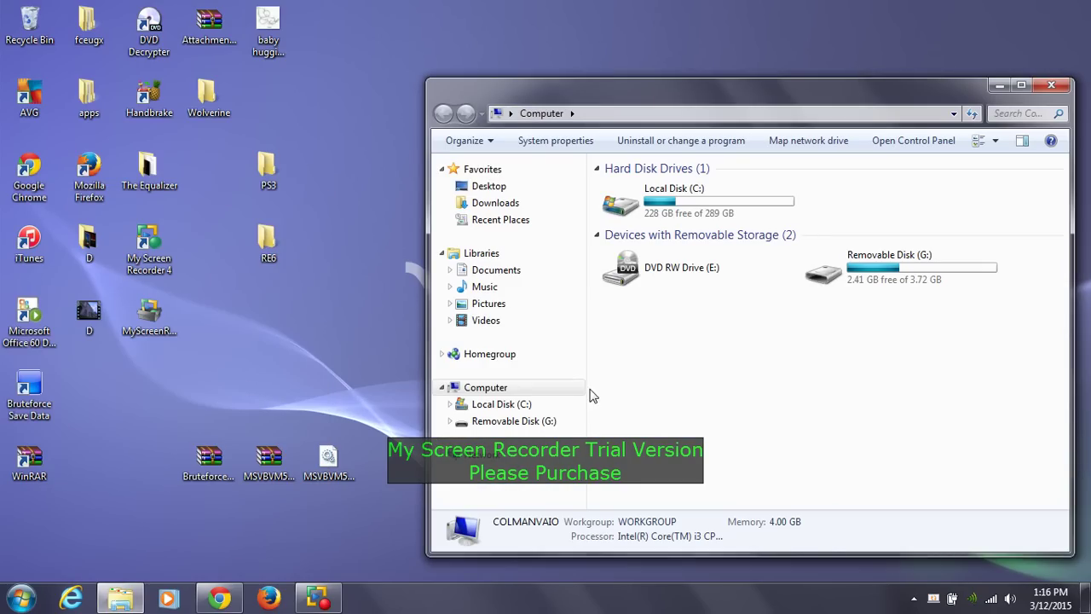
left_click(503, 407)
left_click(643, 241)
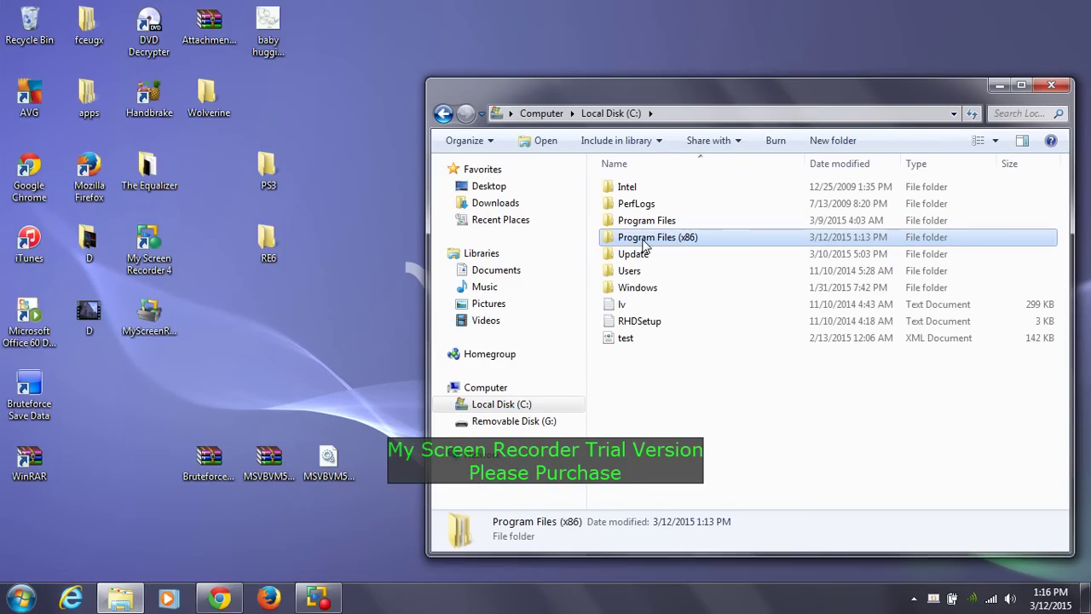
double_click(644, 244)
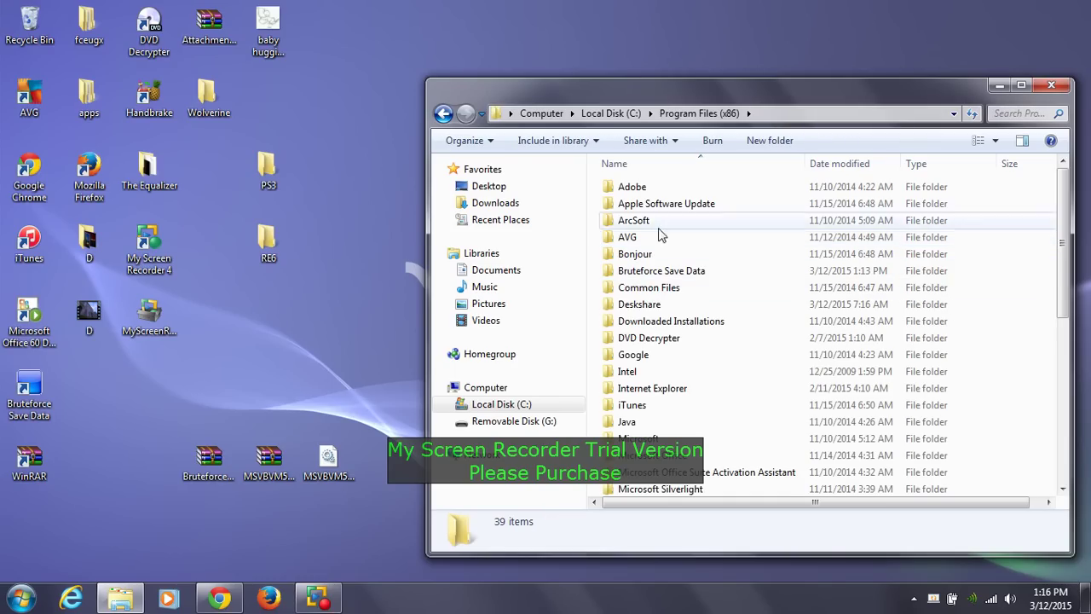
left_click(666, 277)
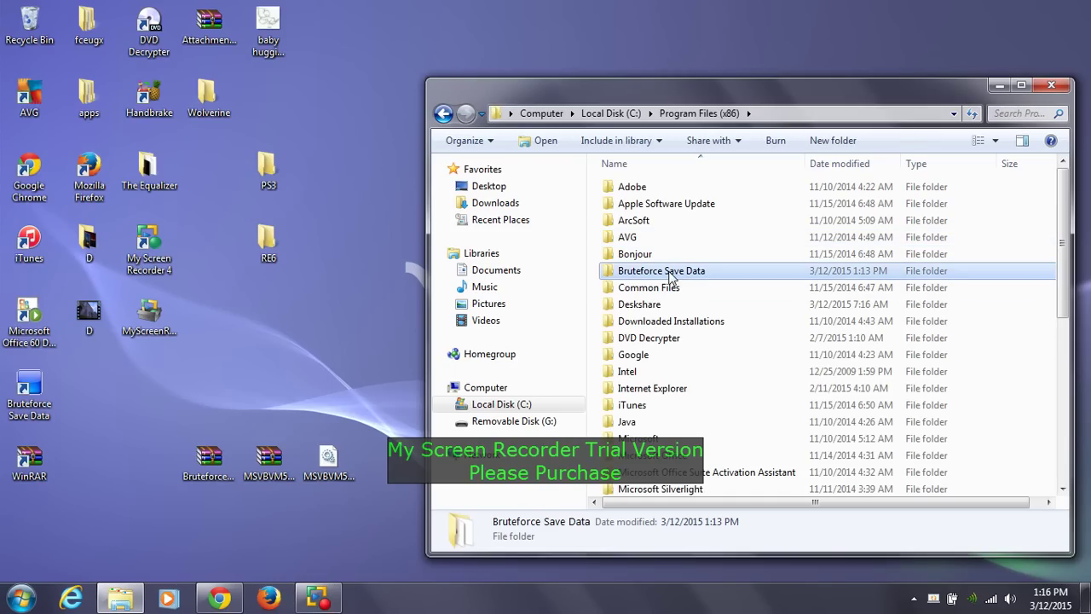
double_click(713, 273)
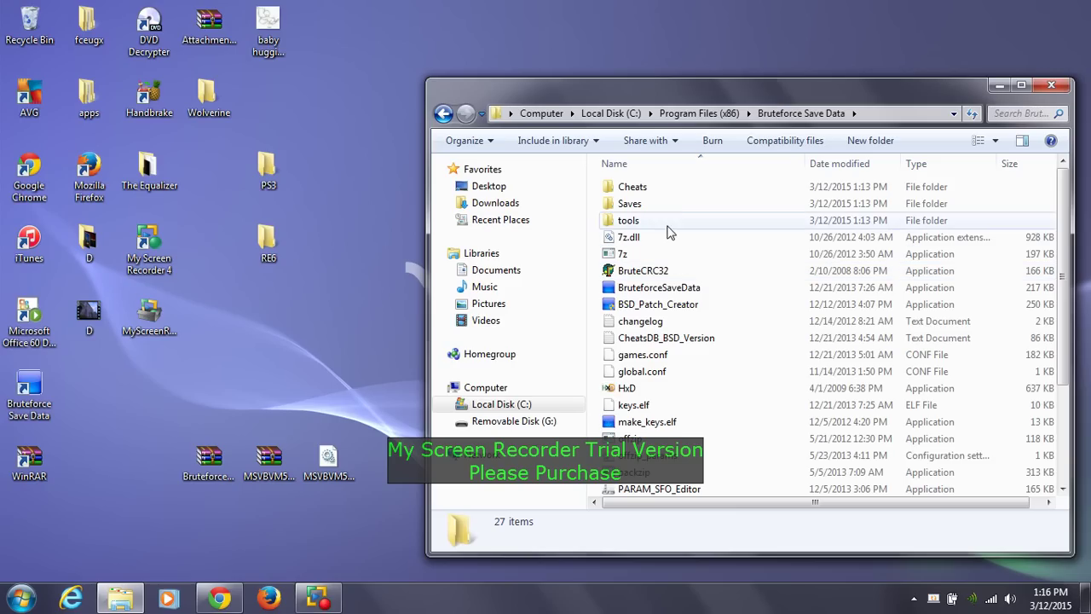
left_click_drag(1064, 283, 1075, 385)
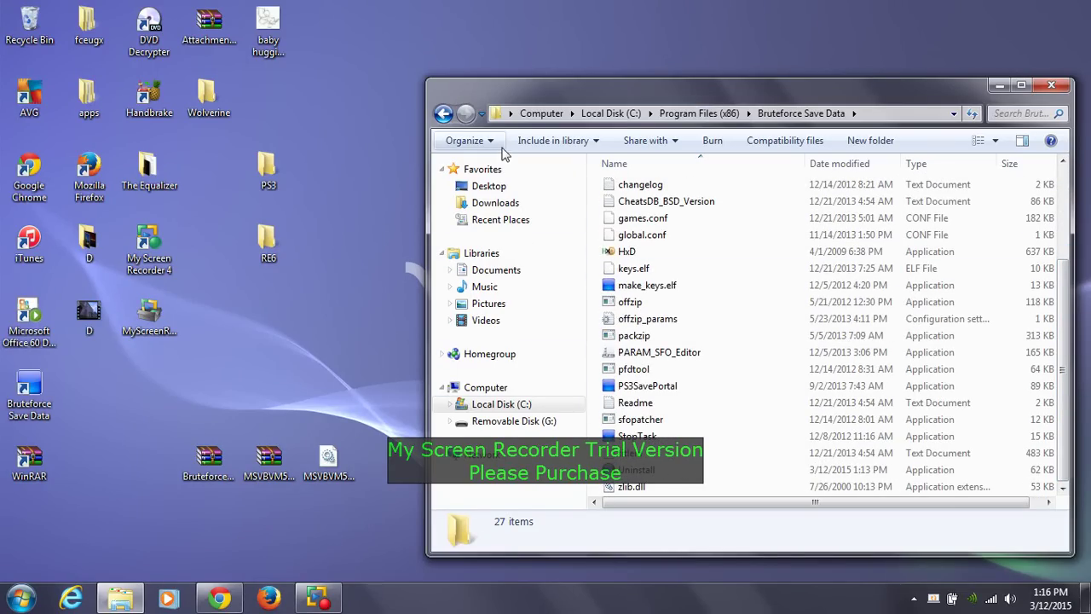
left_click(444, 114)
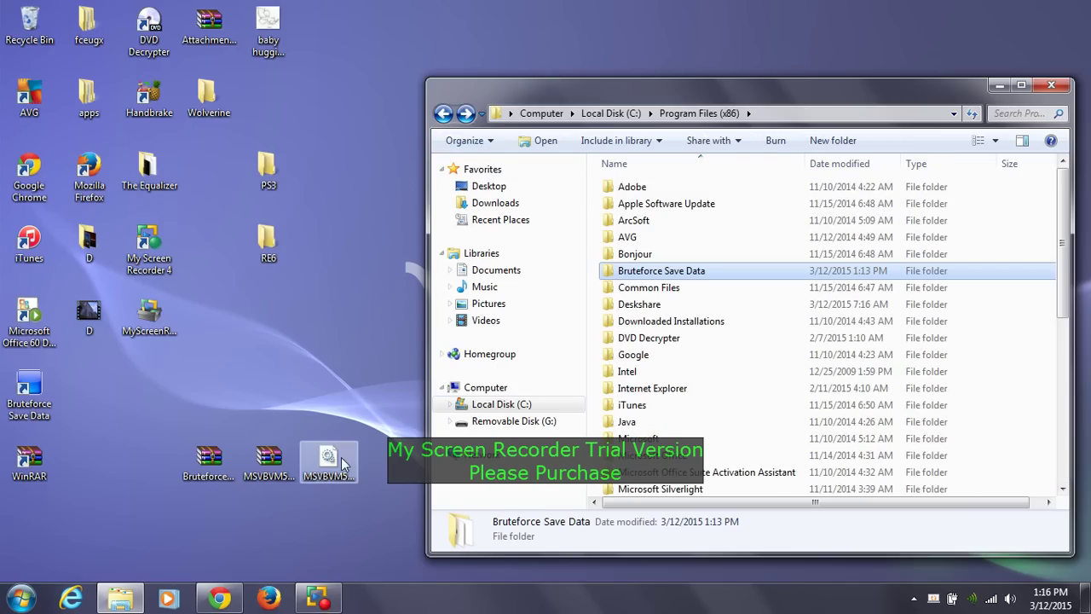
Step: Move MSVBVM50.DLL into the Bruteforce Save Data folder with administrator permission and check it's there
left_click_drag(331, 460, 788, 277)
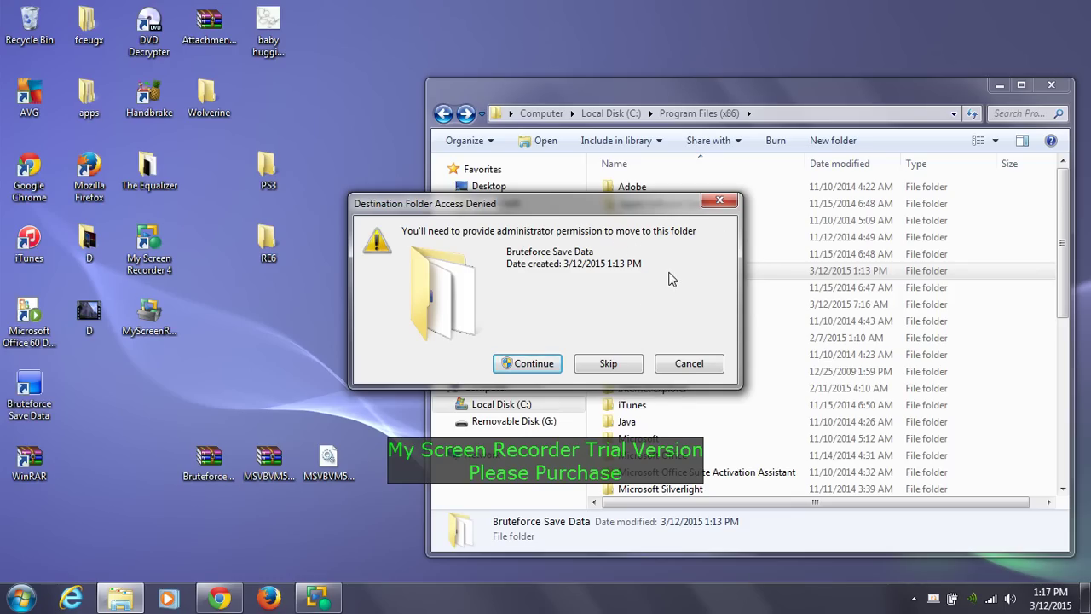
left_click(521, 364)
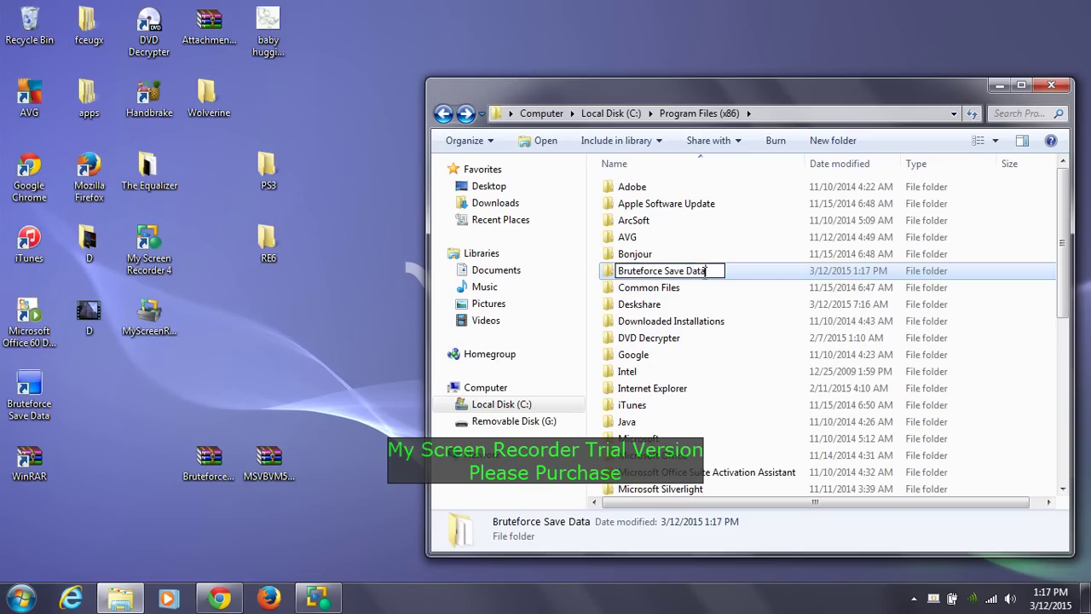
double_click(762, 270)
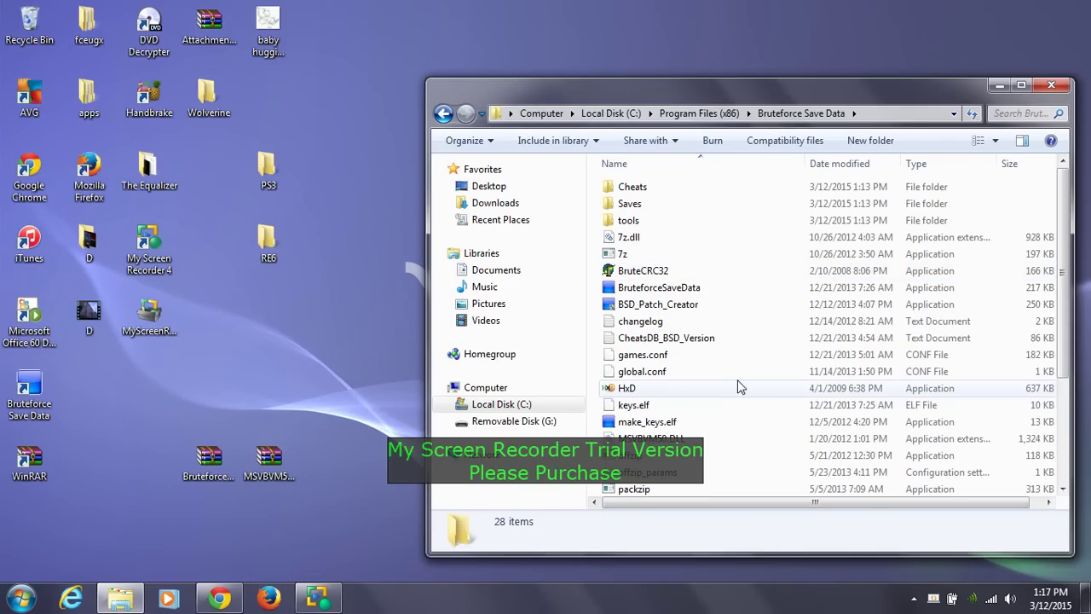
left_click(669, 438)
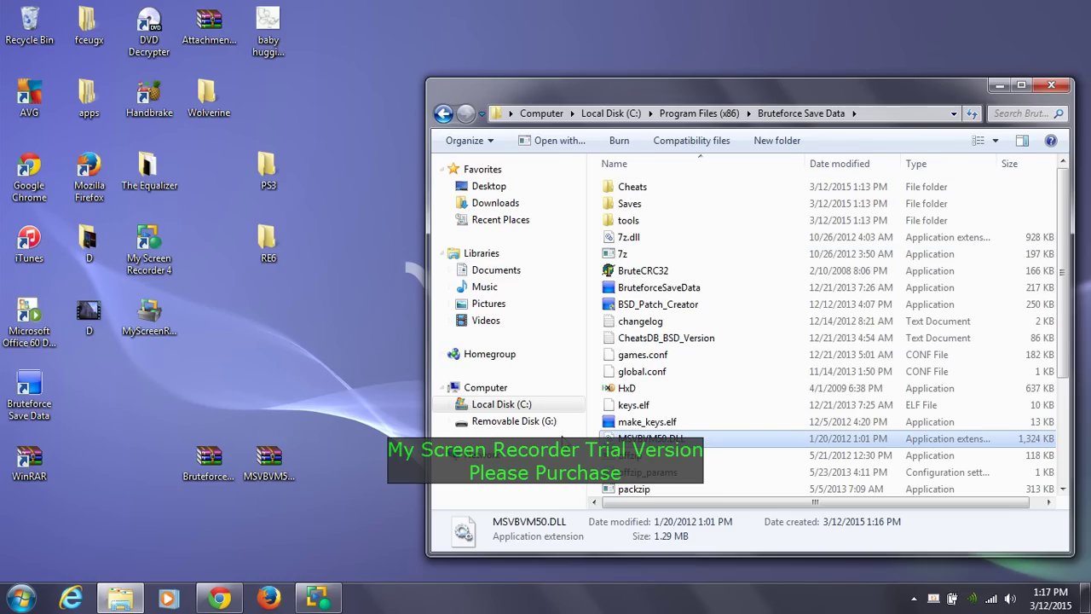
Step: Close the folder window and group the Bruteforce shortcut, BruteforceSaveData and IMPORTANT icons
left_click(1049, 86)
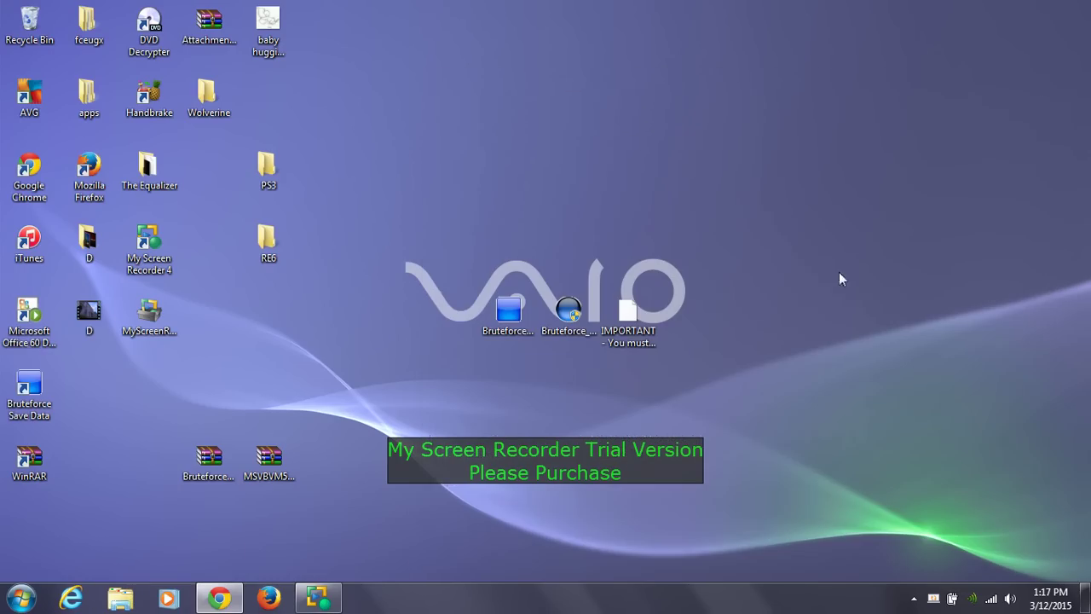
left_click_drag(33, 388, 419, 324)
left_click_drag(510, 322, 690, 316)
left_click_drag(597, 333, 507, 324)
left_click(619, 394)
left_click_drag(618, 397, 619, 325)
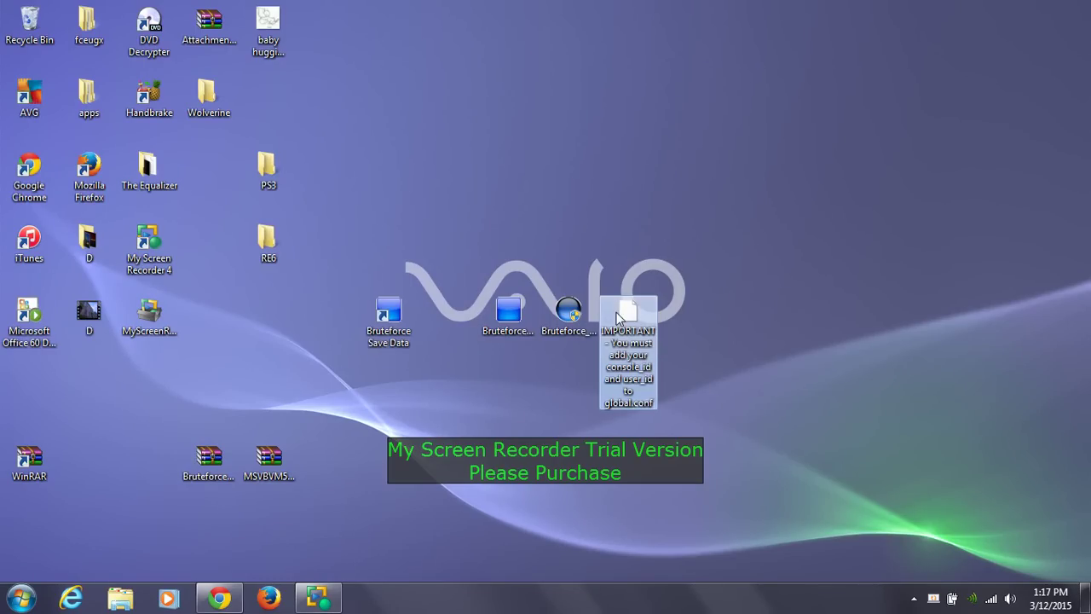
Step: Delete the loose BruteforceSaveData file, the installer and the IMPORTANT note from the desktop
left_click(493, 334)
left_click(567, 315, "ctrl")
right_click(571, 331)
left_click(834, 357)
mouse_move(122, 297)
left_mouse_down()
mouse_move(297, 416)
mouse_move(128, 303)
left_mouse_up()
left_click(508, 314)
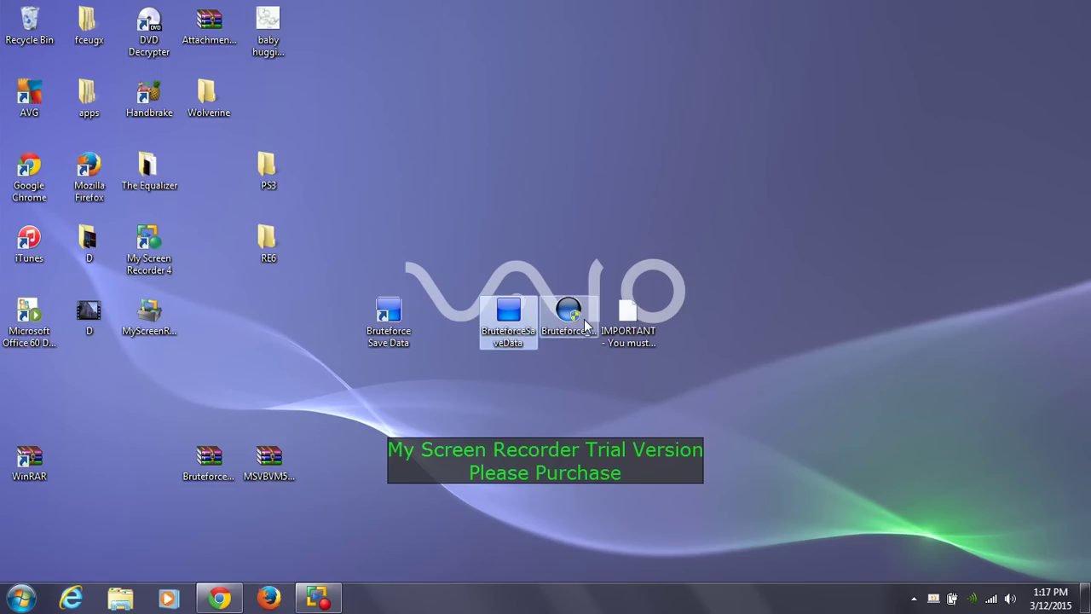
left_click(583, 322, "ctrl")
left_click(628, 314, "ctrl")
right_click(568, 324)
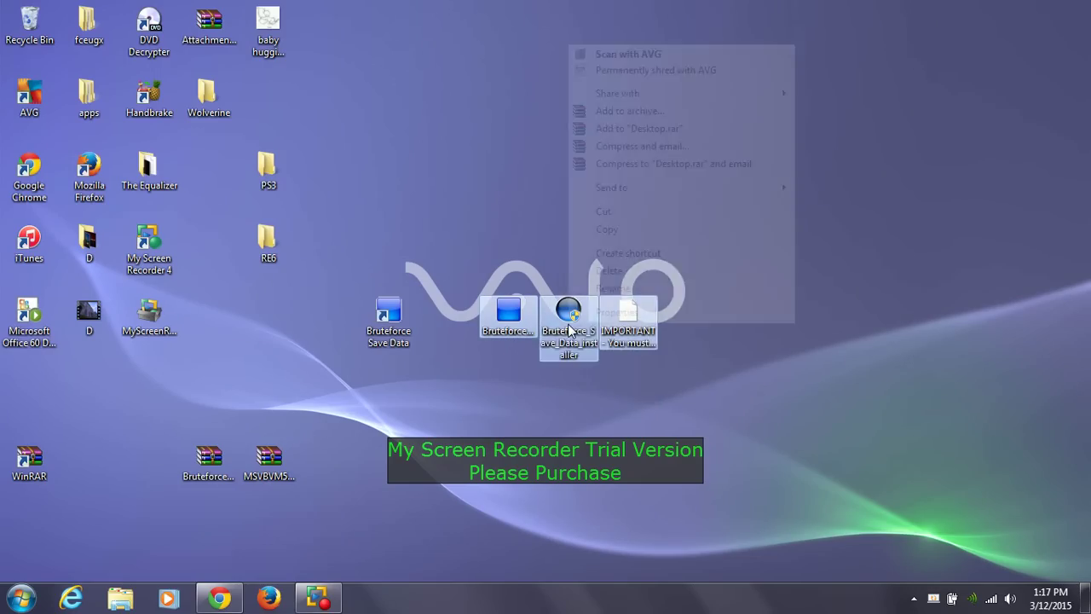
left_click(608, 272)
left_click(619, 314)
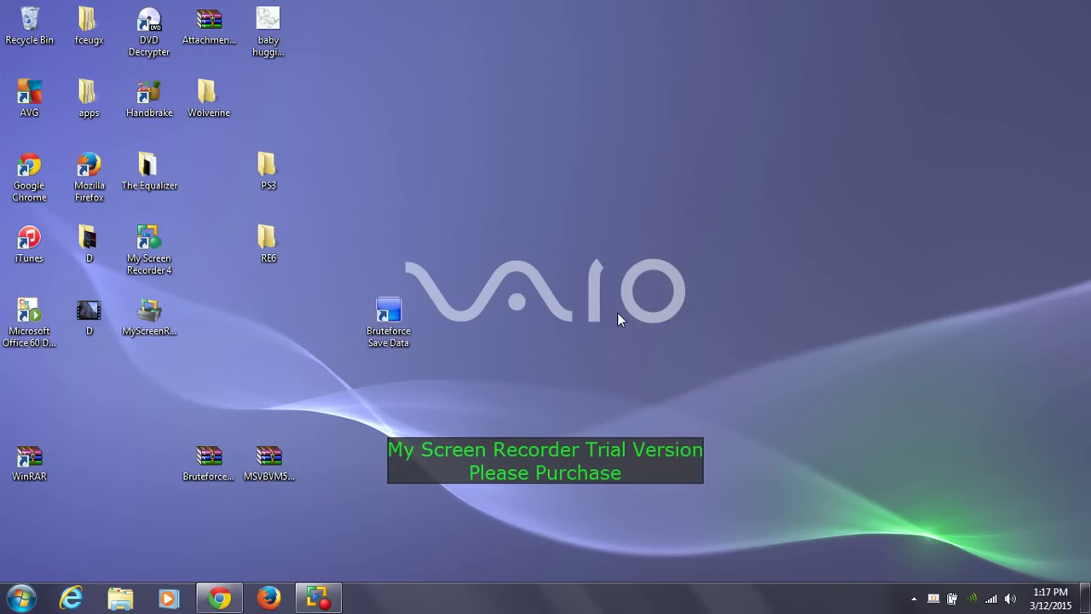
Step: Rearrange the Bruteforce and MSVBVM50.DLL archives, then launch Bruteforce Save Data from its shortcut
left_click_drag(209, 458, 32, 397)
left_click_drag(277, 460, 173, 431)
left_click_drag(97, 390, 97, 392)
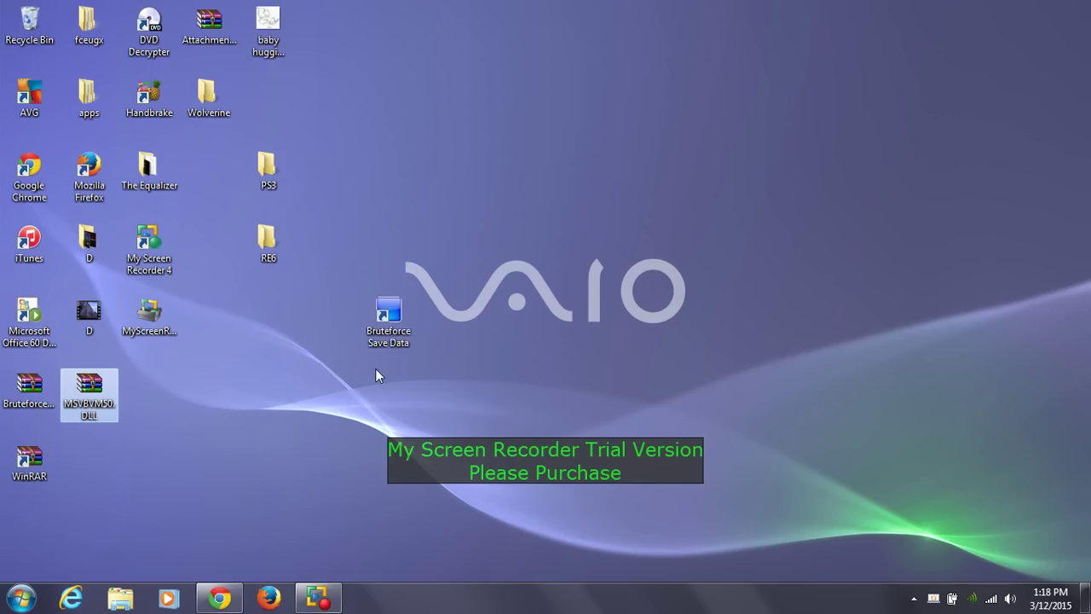
left_click(389, 320)
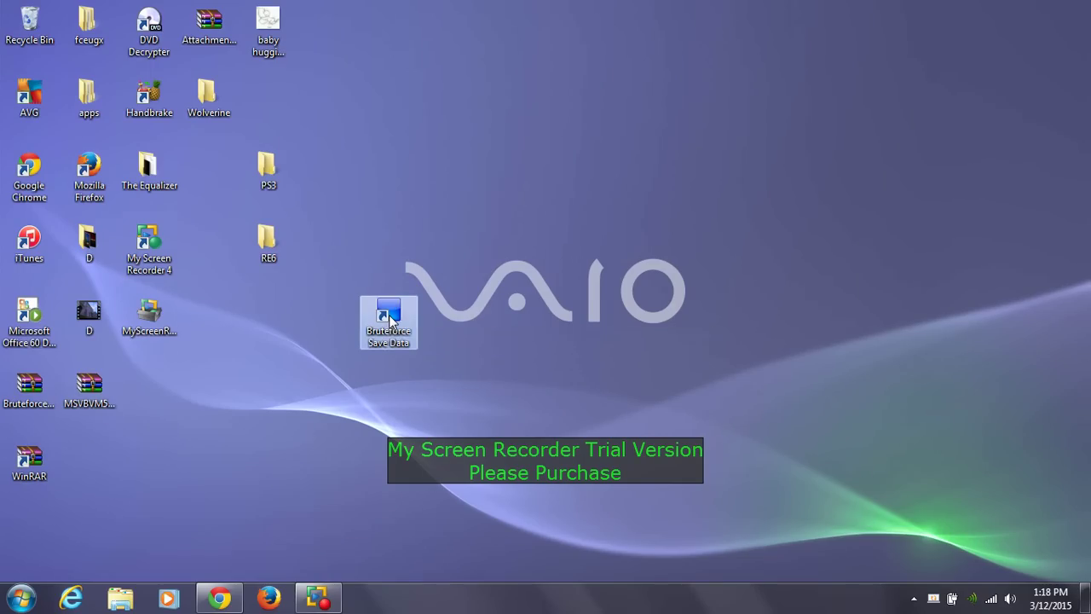
double_click(393, 347)
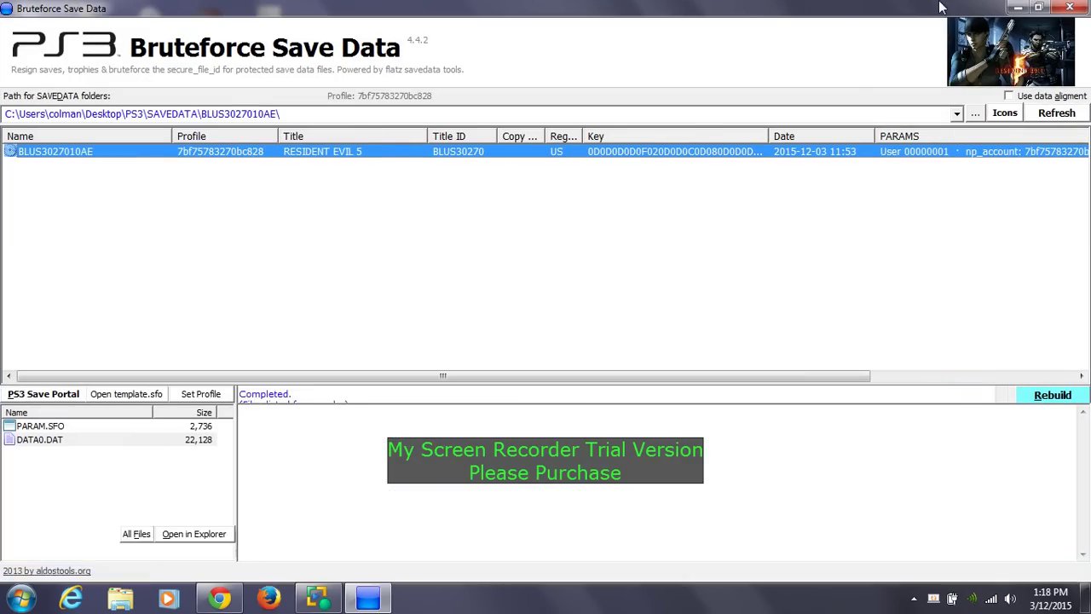
Step: Restore the Bruteforce Save Data window from full screen and move it left, exposing the PS3 folder
double_click(692, 12)
left_click(264, 178)
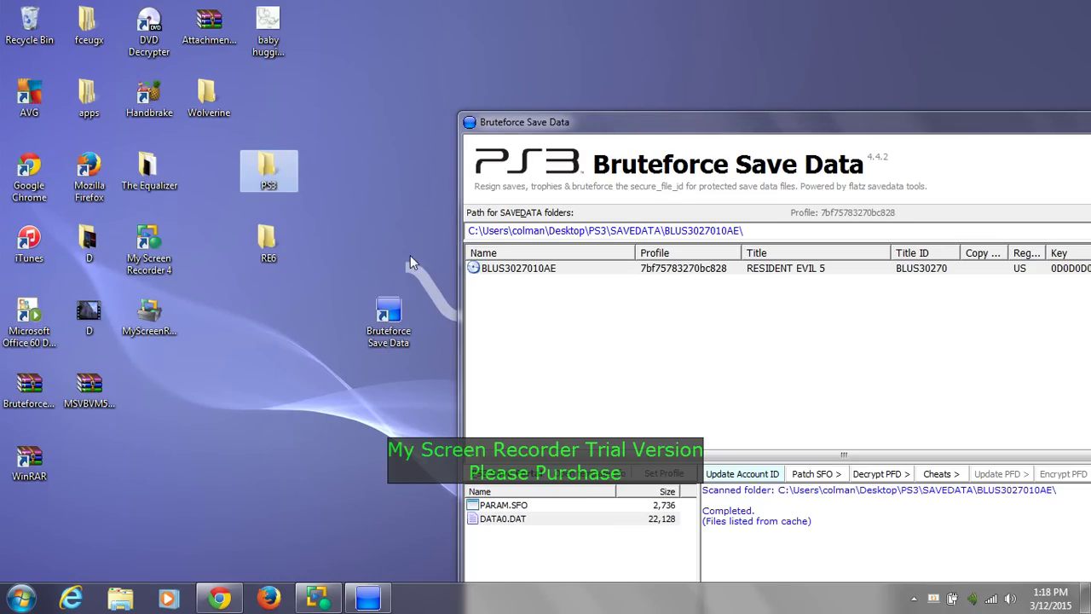
left_click_drag(767, 130, 601, 67)
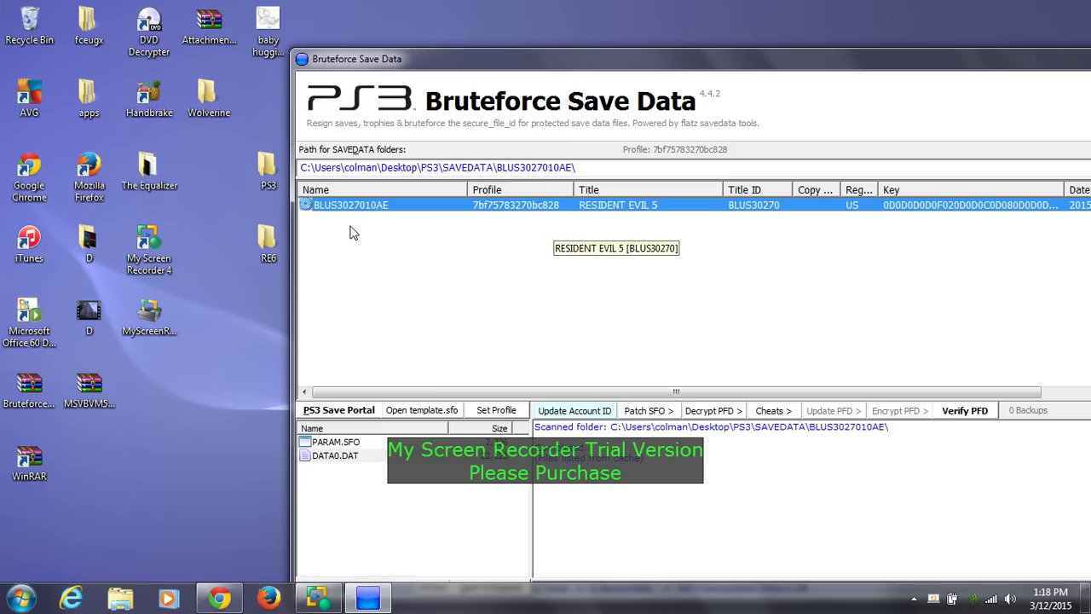
Step: Open PS3 > SAVEDATA to confirm the BLUS3027010AE save exists, then close the folder window
double_click(267, 170)
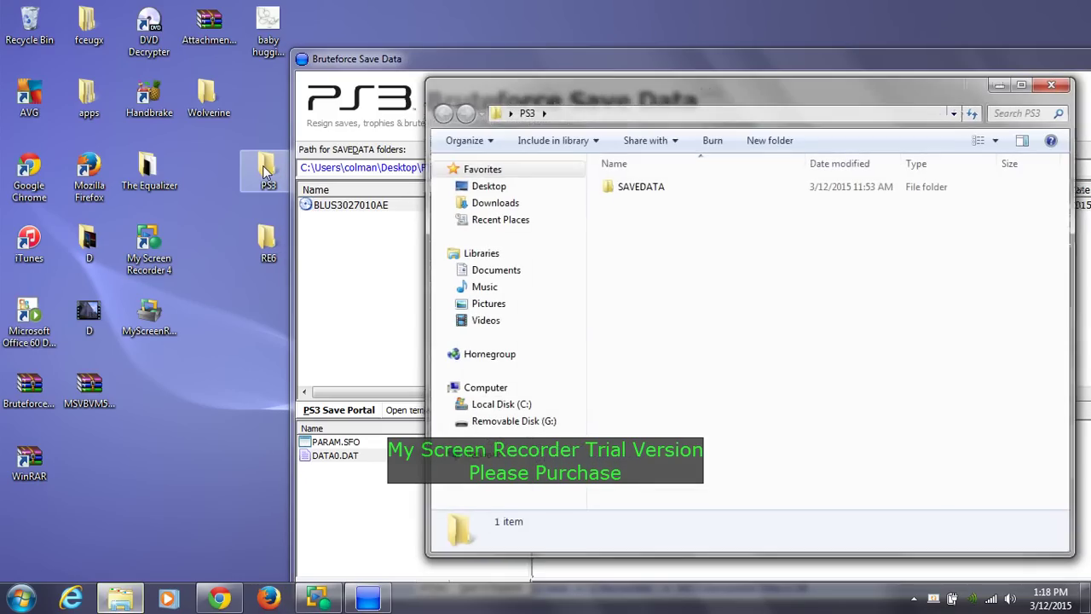
left_click(636, 193)
double_click(632, 191)
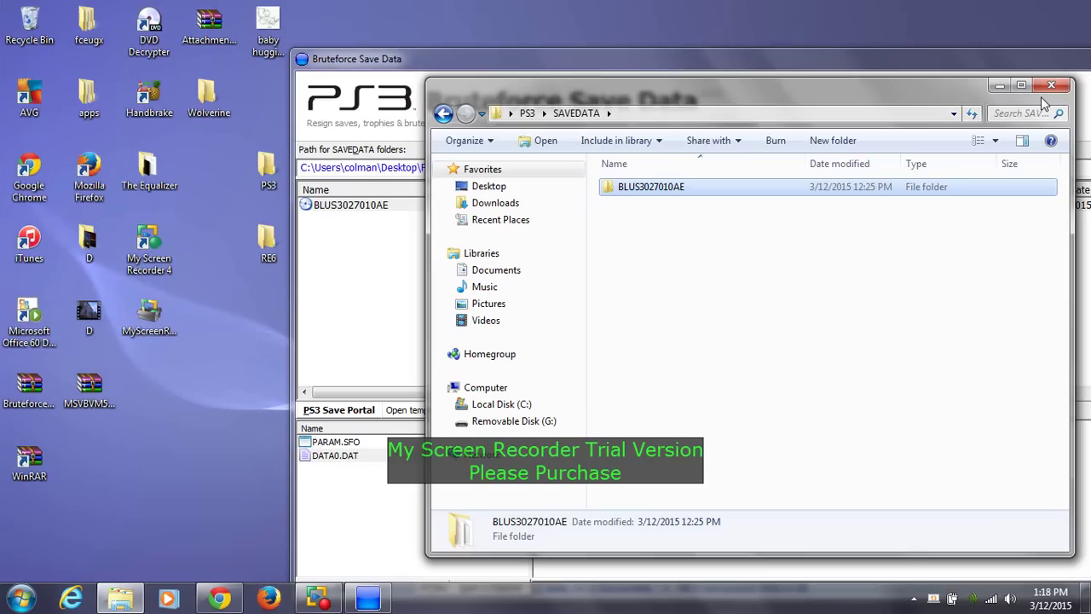
left_click_drag(689, 114, 134, 198)
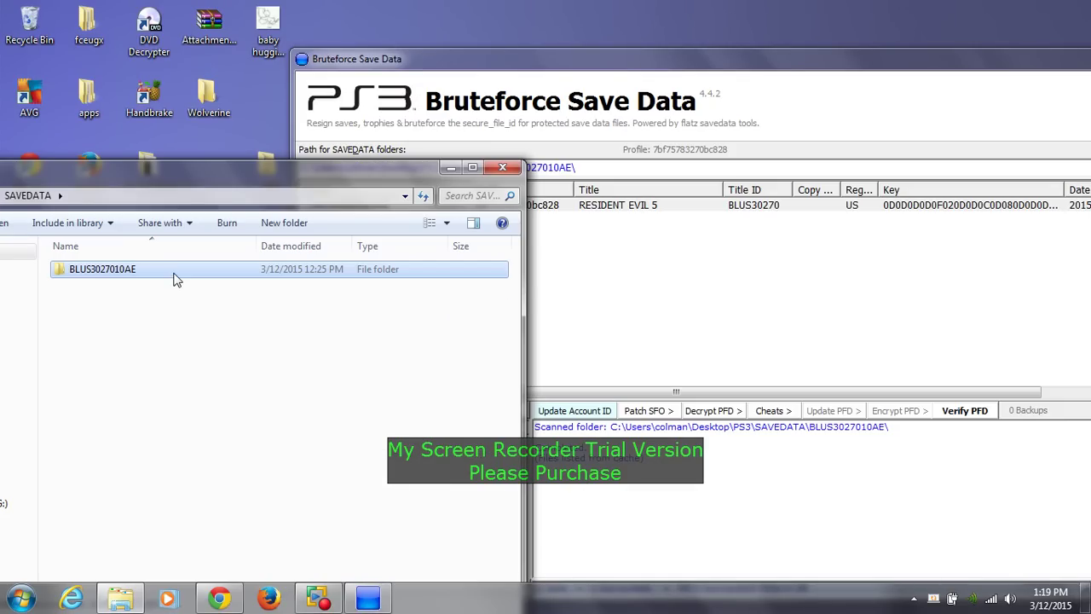
left_click_drag(545, 272, 335, 307)
left_click(502, 168)
left_click_drag(580, 62, 498, 21)
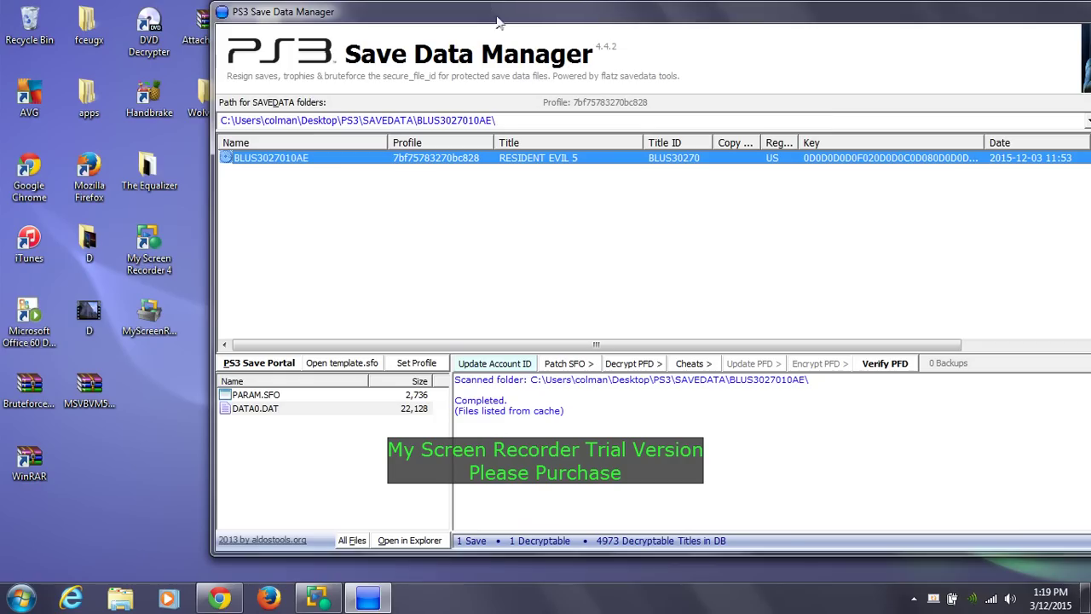
Step: Maximize the tool and choose PS3 > SAVEDATA > BLUS3027010AE as the save folder
double_click(755, 18)
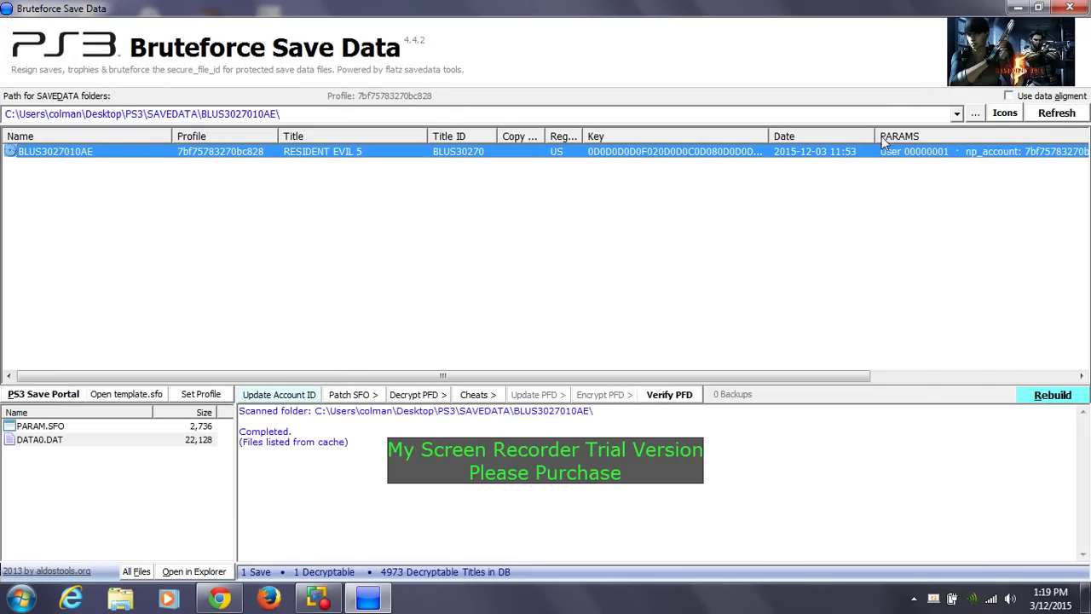
left_click(979, 116)
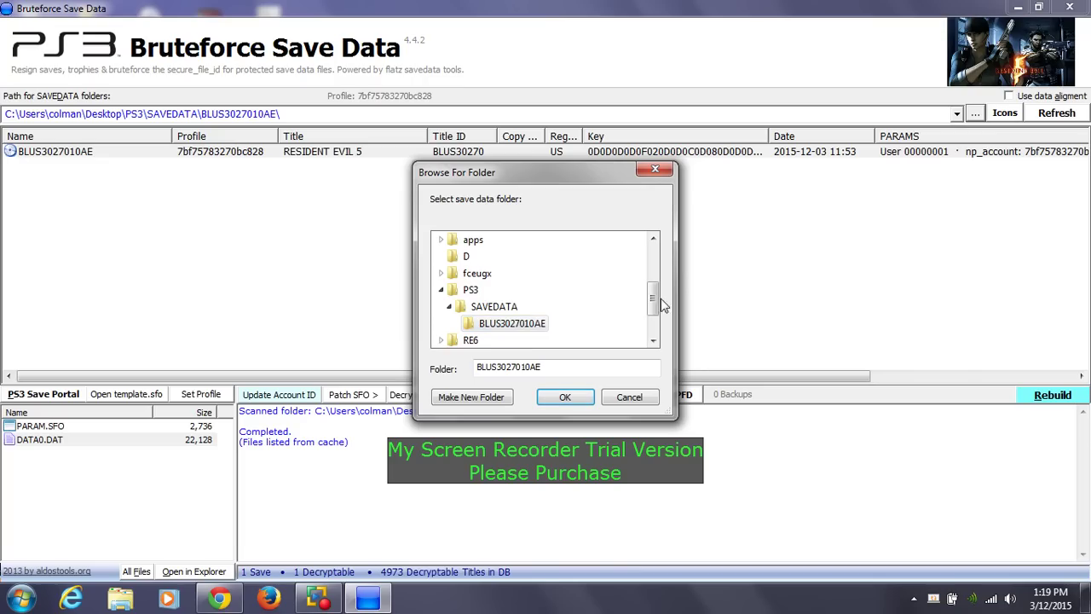
mouse_move(653, 299)
left_mouse_down()
mouse_move(653, 267)
mouse_move(651, 313)
left_mouse_up()
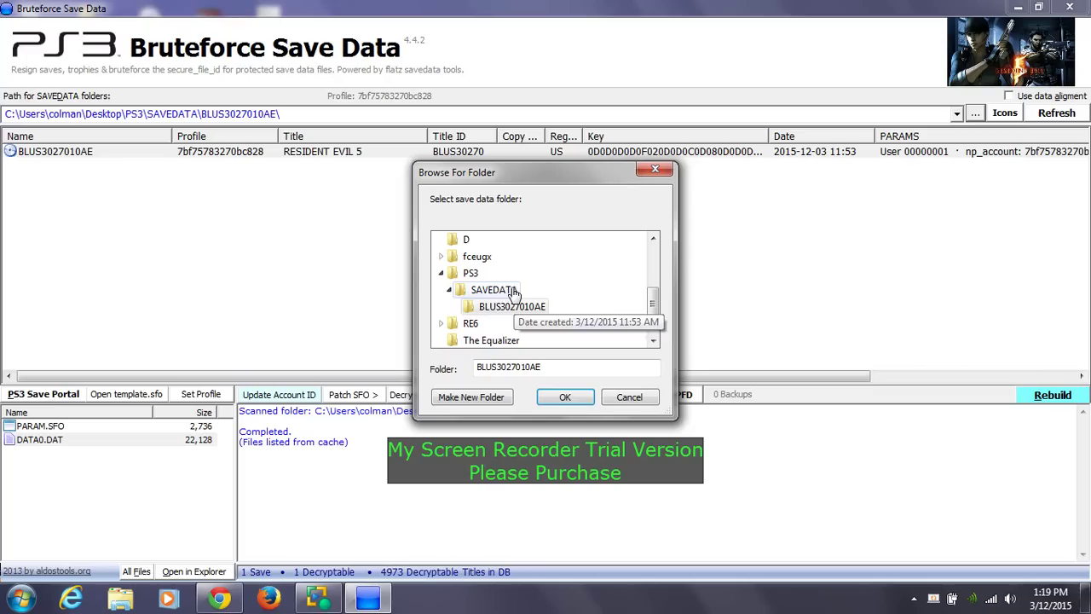
mouse_move(652, 308)
left_mouse_down()
mouse_move(655, 299)
mouse_move(655, 313)
left_mouse_up()
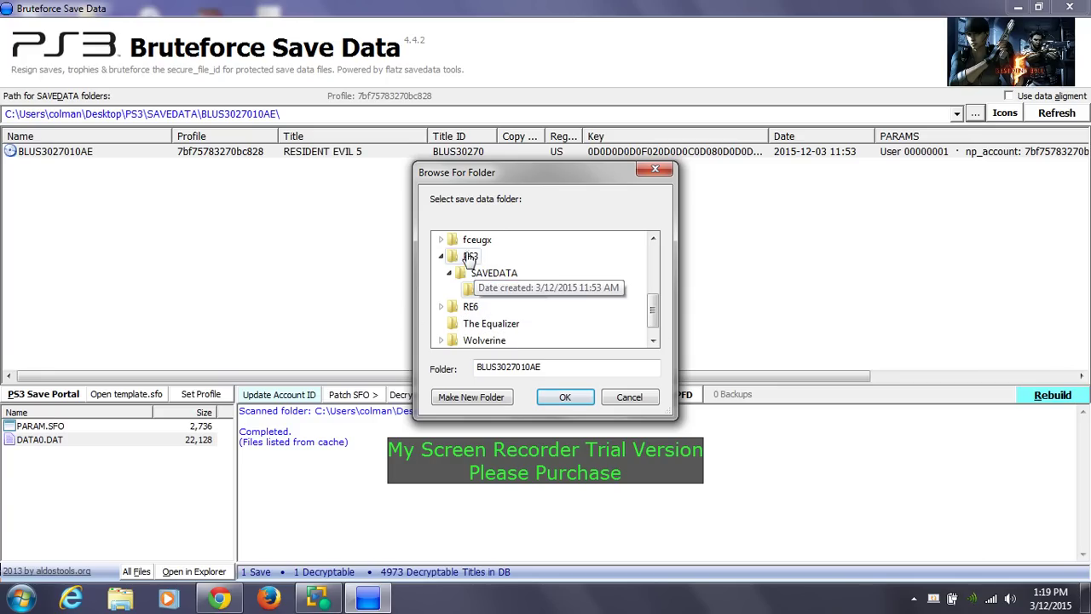
left_click(441, 306)
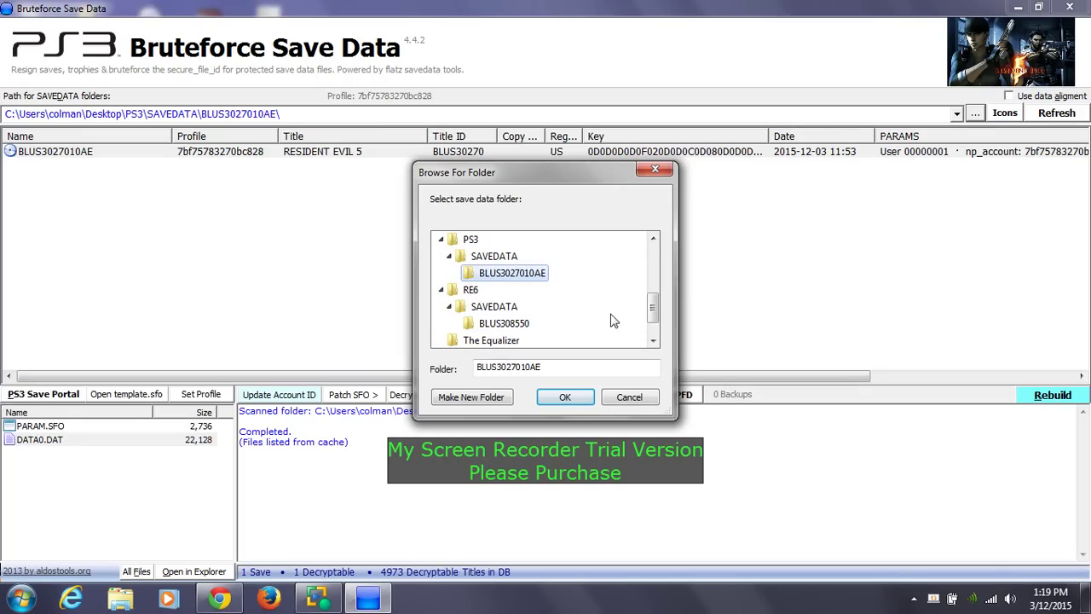
left_click_drag(653, 319, 653, 298)
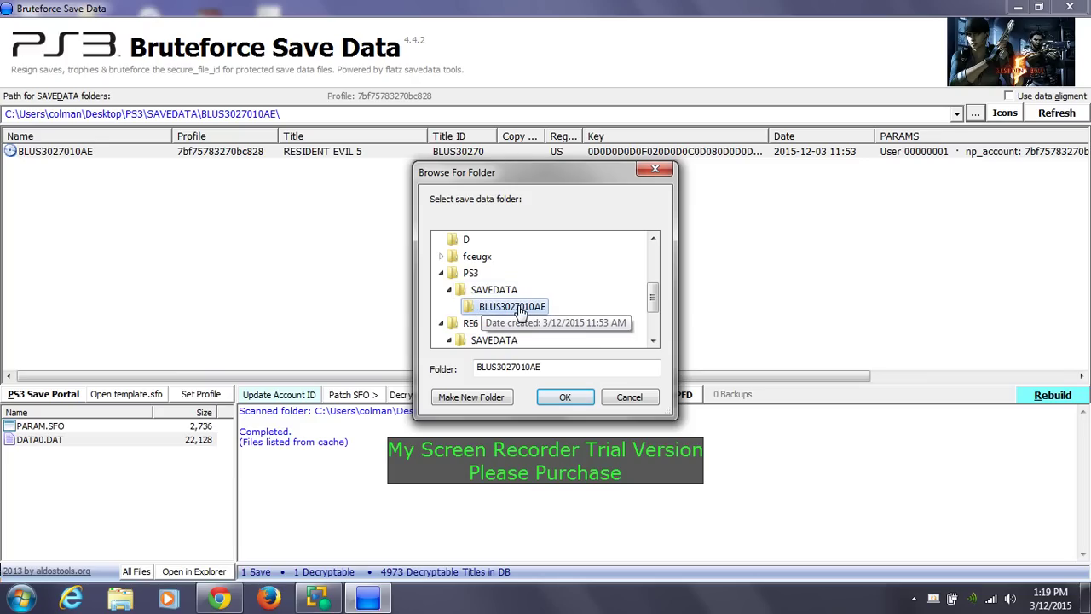
left_click(564, 396)
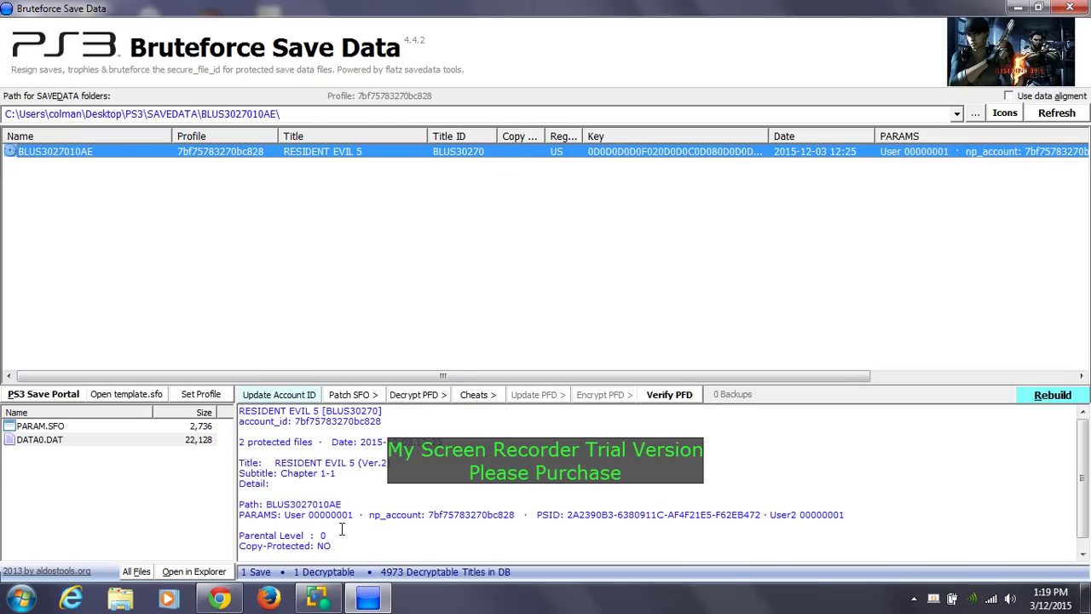
Step: Decrypt all files, including DATA0.DAT, and bring up the Apply Cheats list
left_click(422, 398)
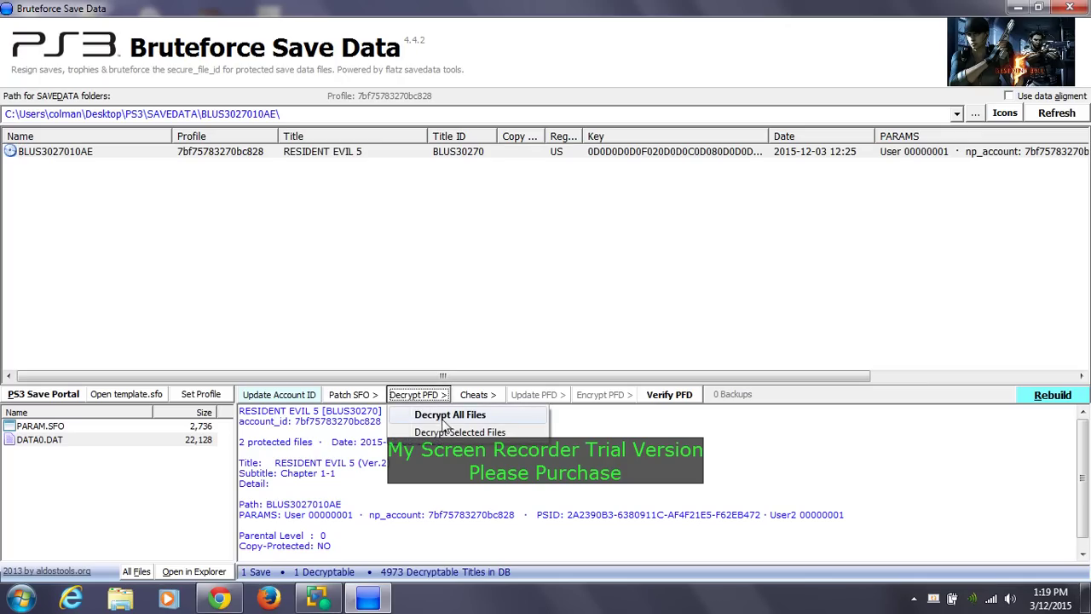
left_click(445, 418)
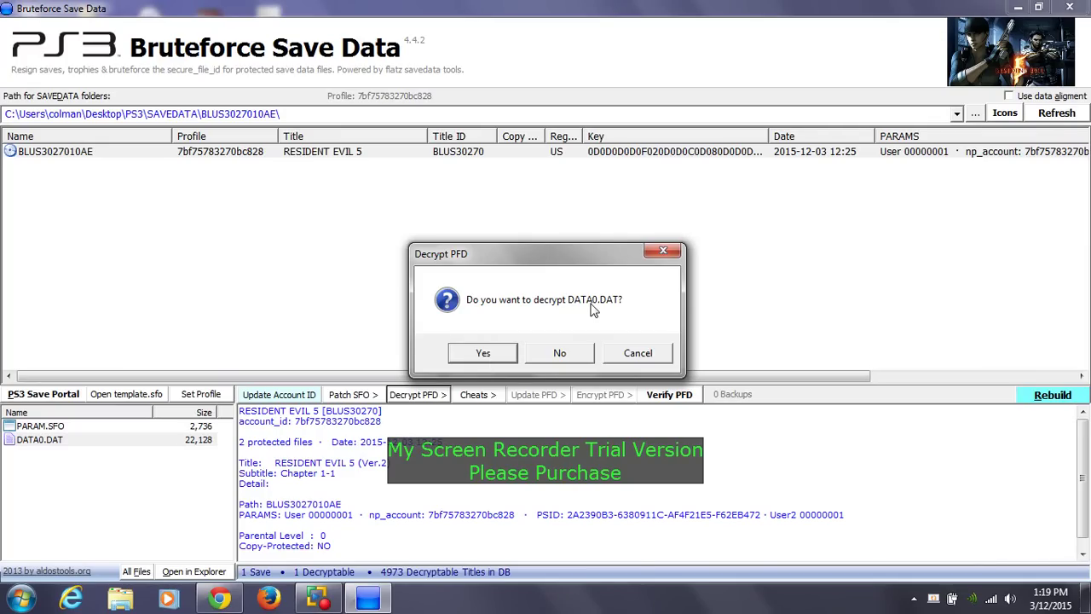
left_click(479, 355)
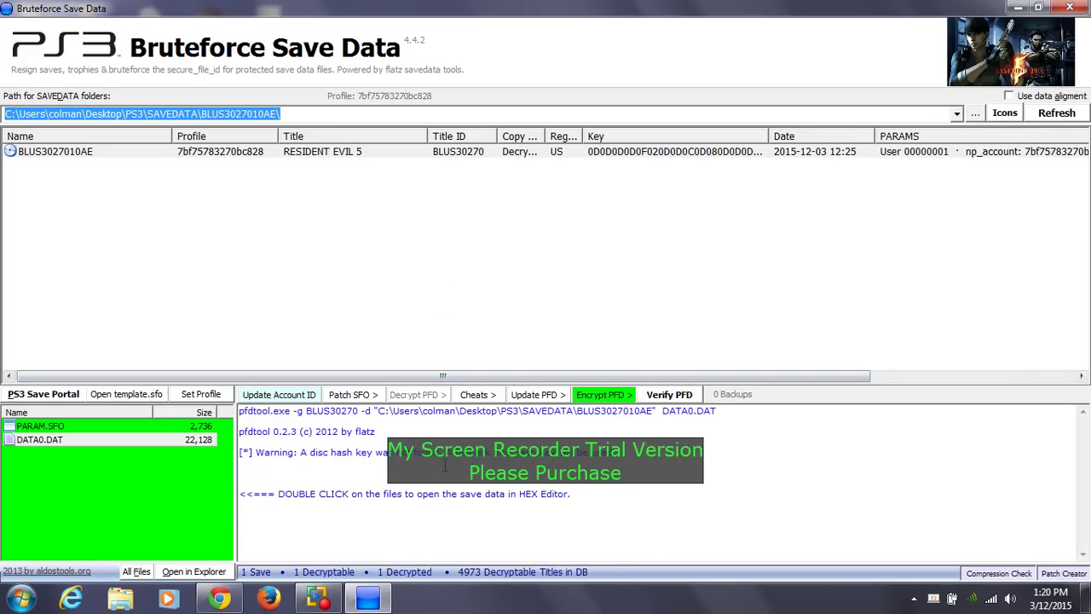
left_click(469, 396)
left_click(507, 415)
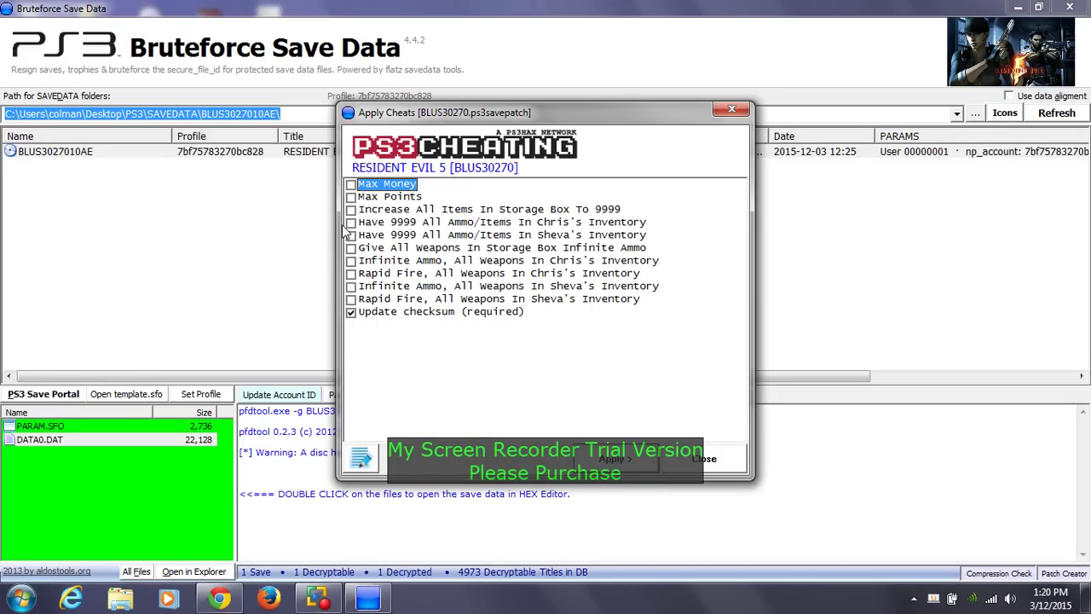
Step: Apply only 'Increase All Items In Storage Box To 9999' alongside Update checksum
left_click(351, 185)
left_click(350, 198)
left_click(351, 185)
left_click(350, 198)
left_click(350, 210)
left_click(635, 465)
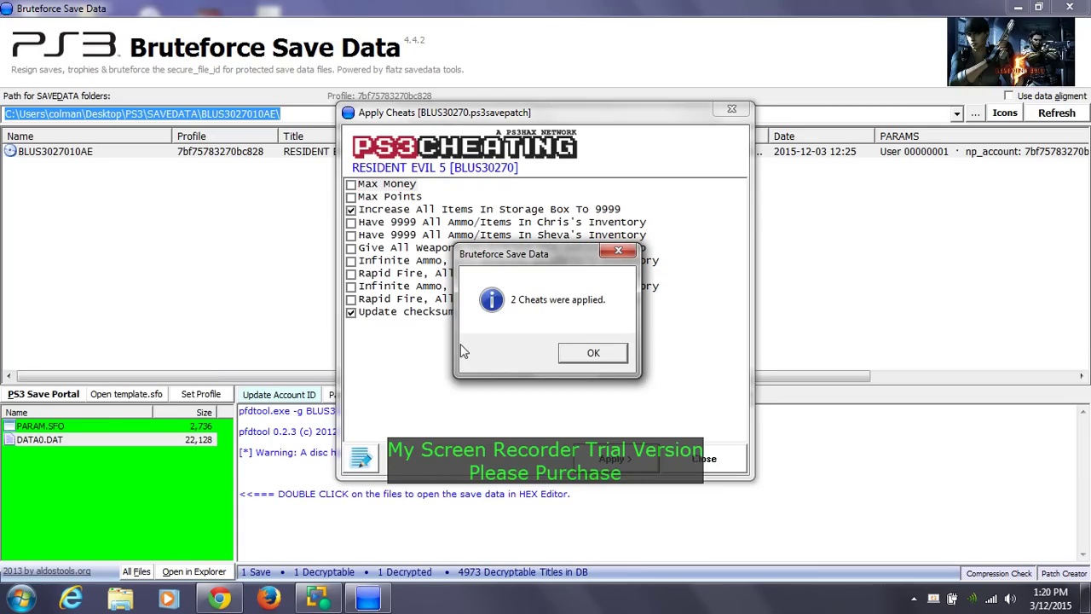
left_click(605, 357)
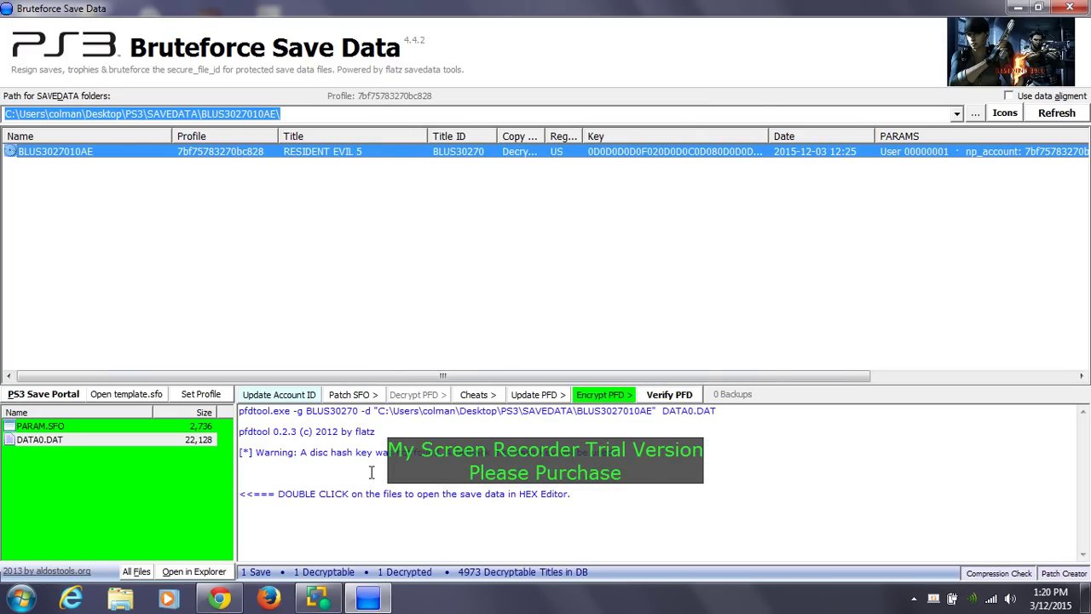
Step: Re-encrypt the decrypted DATA0.DAT and verify the PFD hashes all read OK
left_click(597, 398)
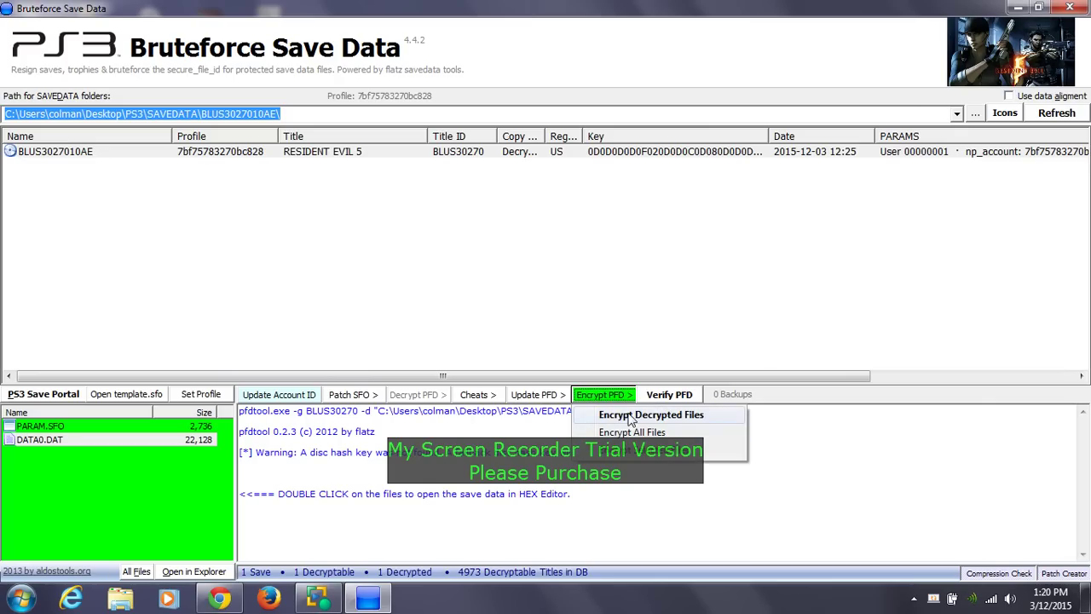
left_click(665, 416)
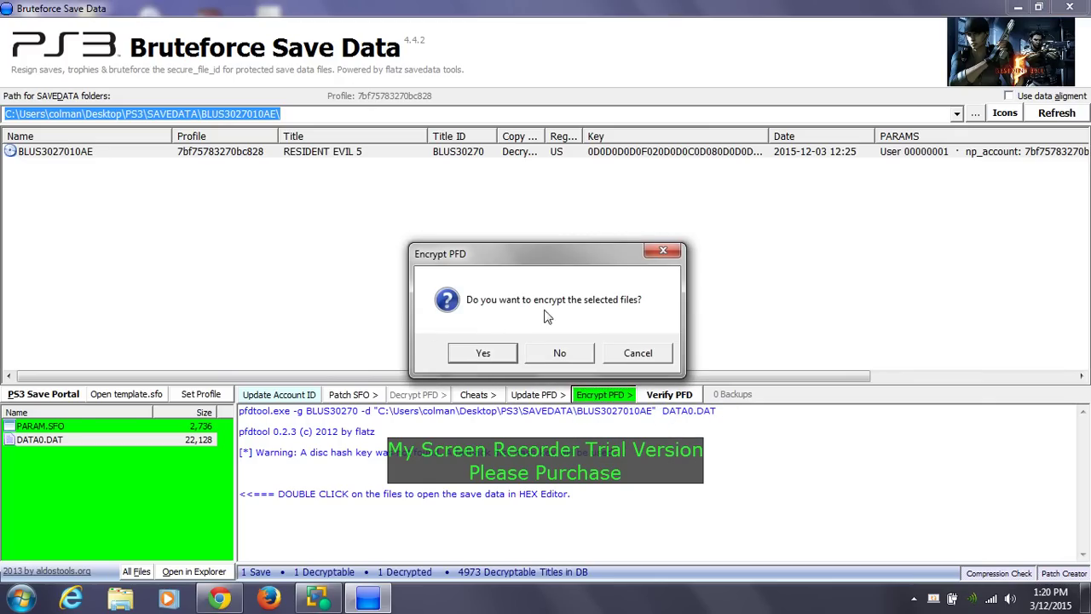
left_click(476, 358)
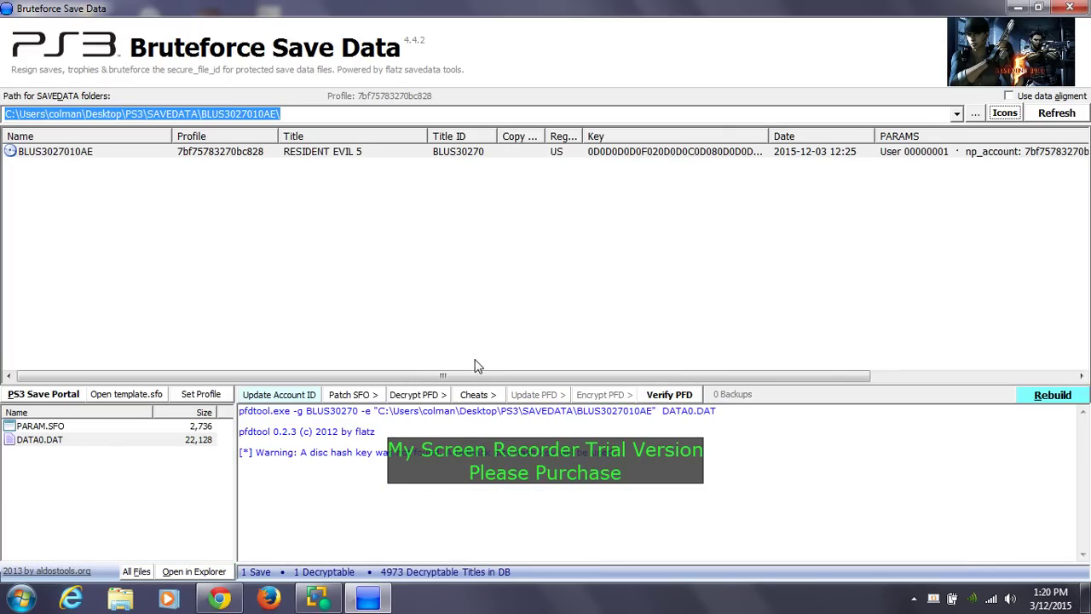
left_click(669, 395)
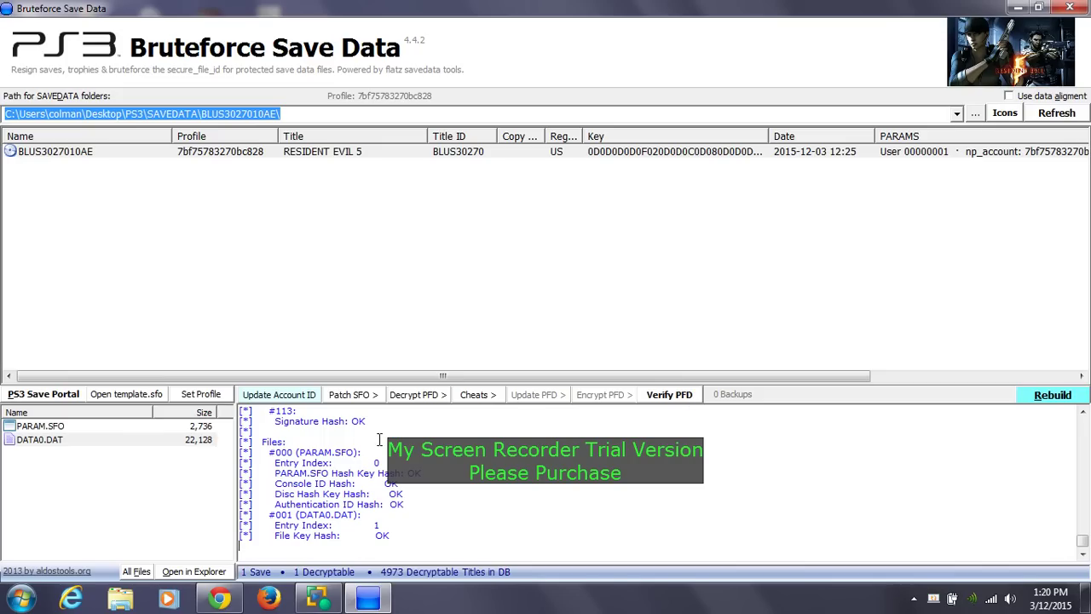
Step: Perform and confirm a full rebuild of the save
left_click(1054, 396)
left_click(917, 432)
left_click(509, 354)
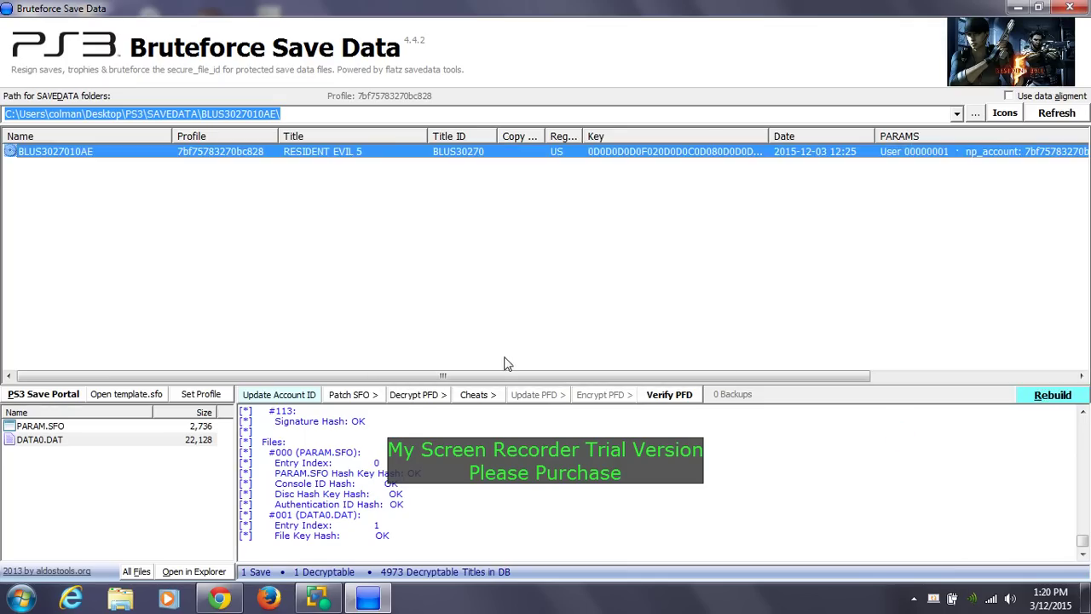
Step: Restore Bruteforce Save Data to a smaller window and rearrange the desktop's PS3 folder icon beside it
double_click(816, 12)
left_click_drag(346, 61, 644, 49)
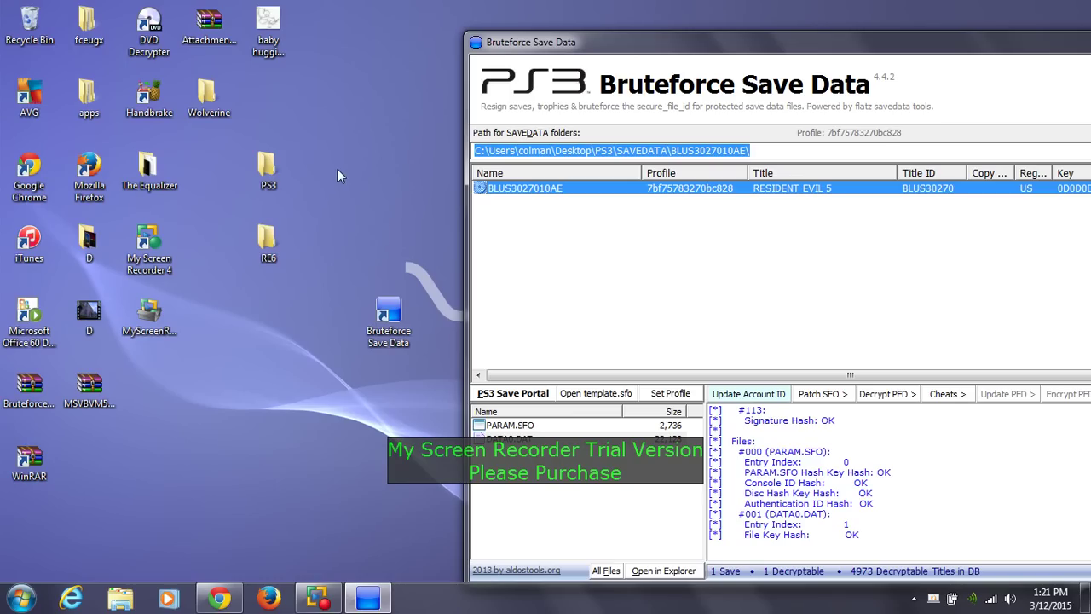
left_click_drag(293, 181, 353, 186)
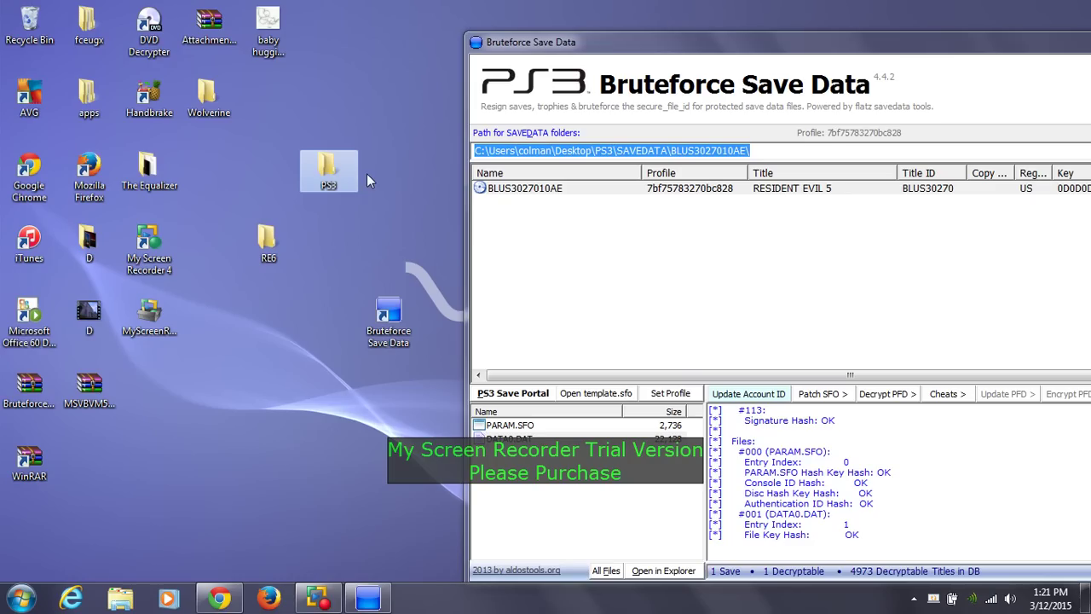
left_click_drag(329, 169, 268, 170)
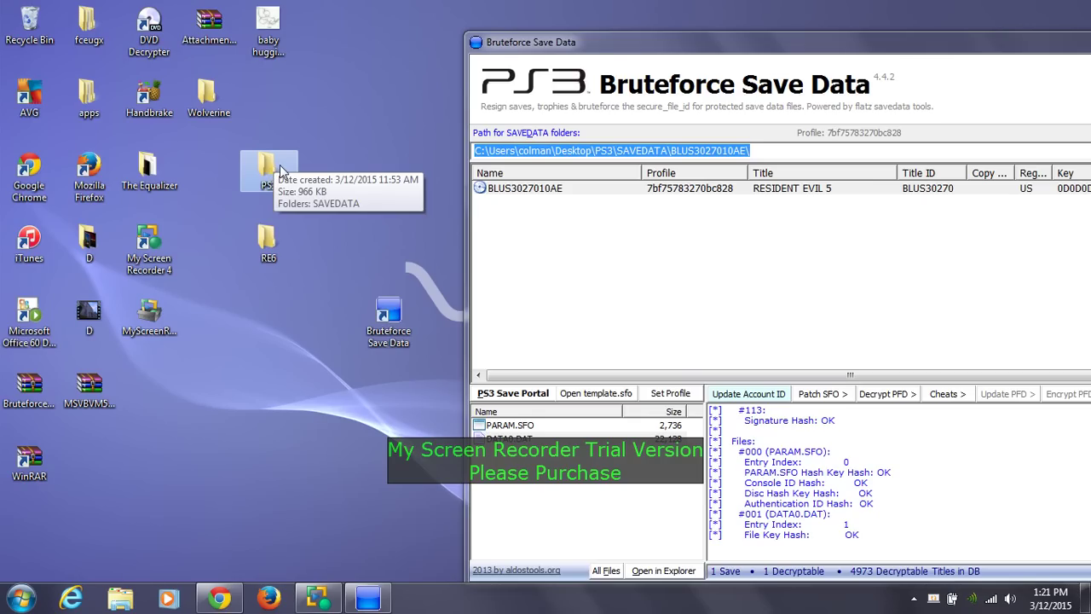
mouse_move(281, 172)
left_mouse_down()
mouse_move(299, 159)
mouse_move(294, 172)
left_mouse_up()
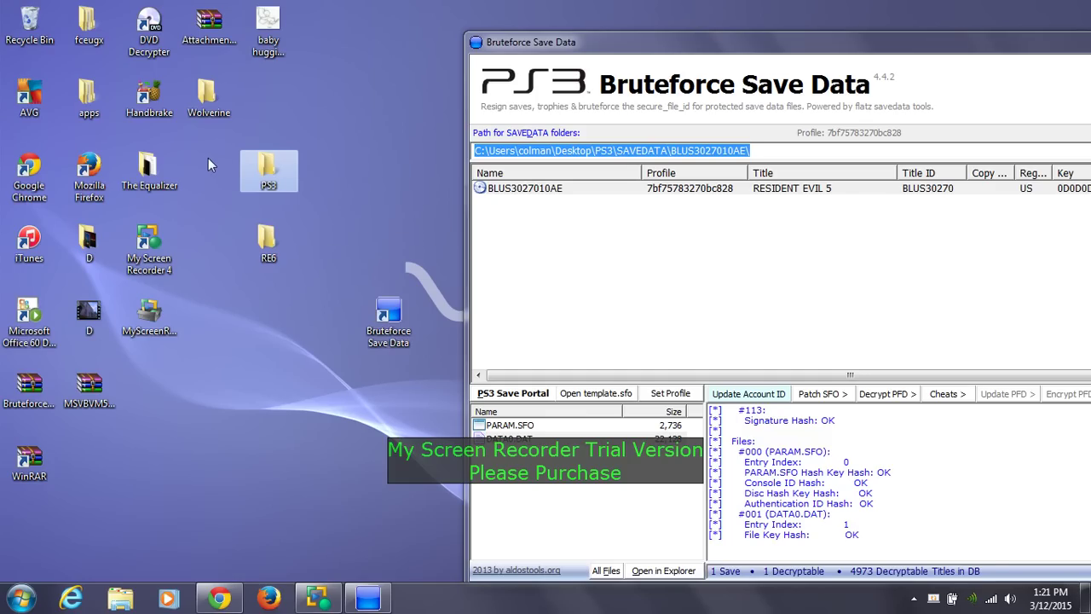
Step: Move the restored Bruteforce Save Data window into its final spot over the desktop
left_click_drag(537, 42, 223, 36)
left_click_drag(301, 43, 355, 47)
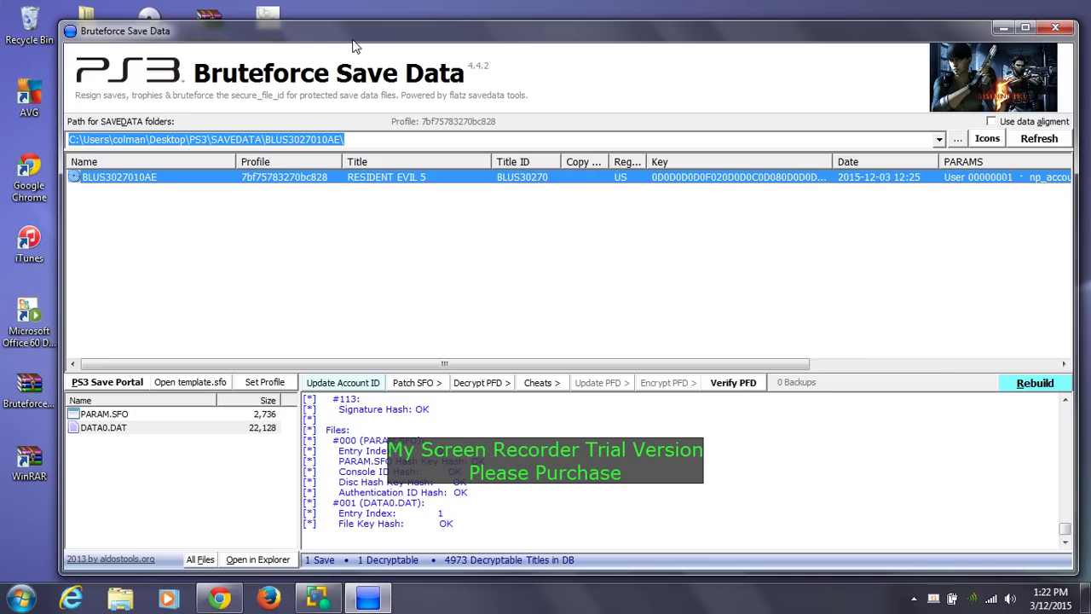
left_click_drag(358, 47, 378, 60)
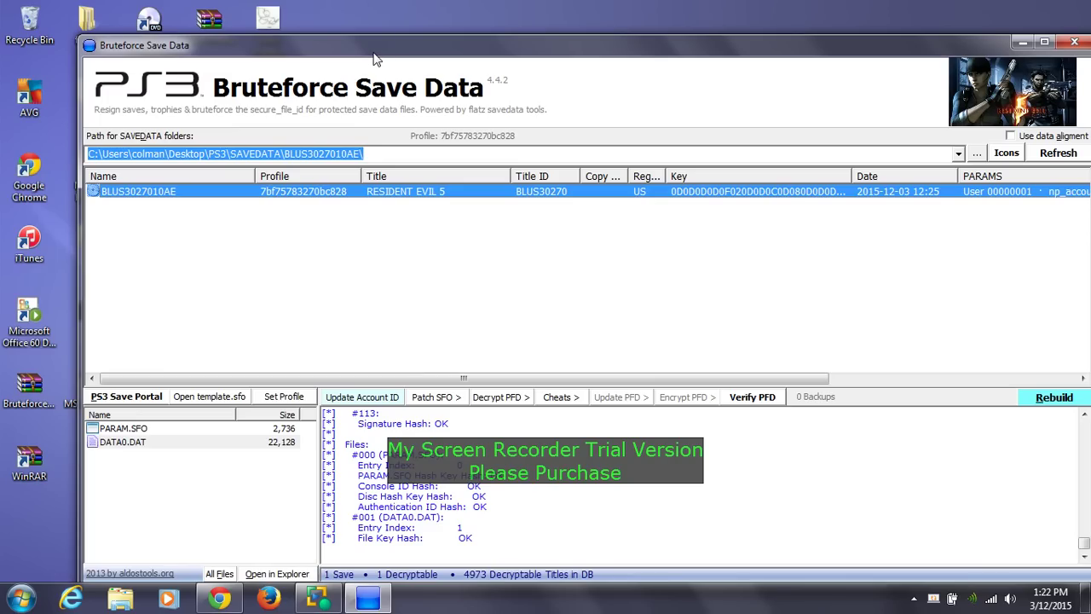